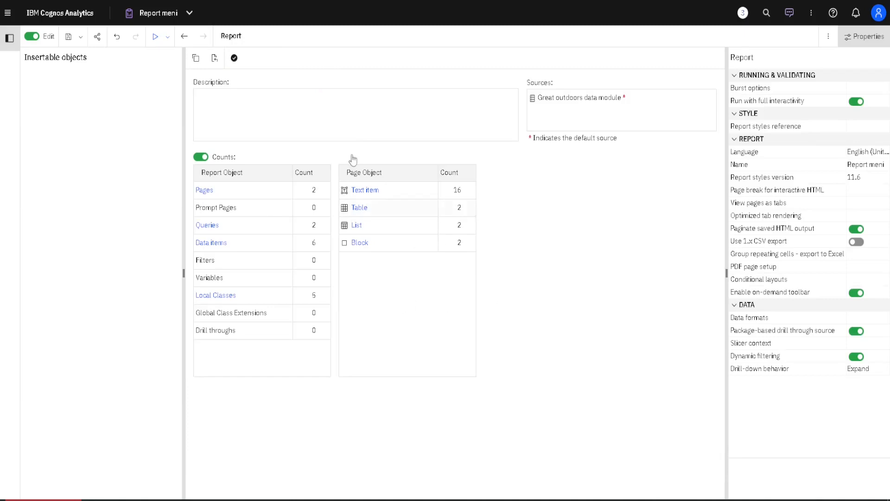
- Open the report's Pages overview, select Page1 and Page2 there, and open Page1 in the layout
{"action": "left_click", "coordinate": [250, 37]}
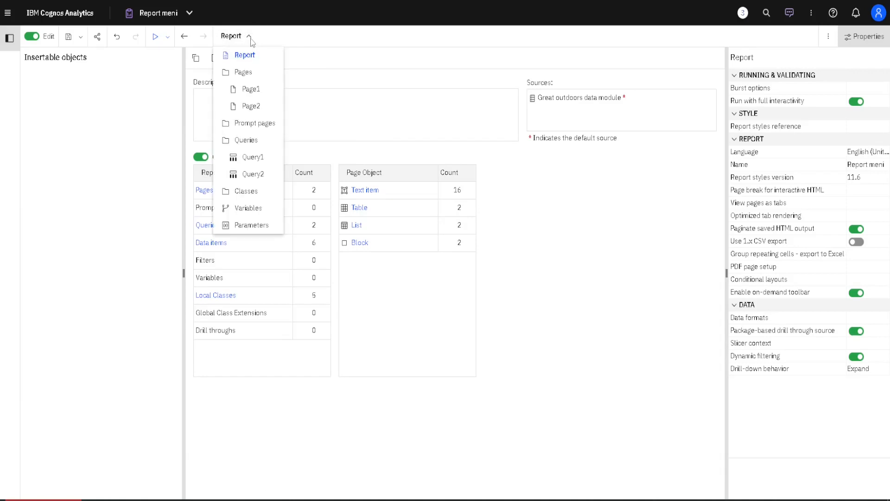
{"action": "left_click", "coordinate": [262, 73]}
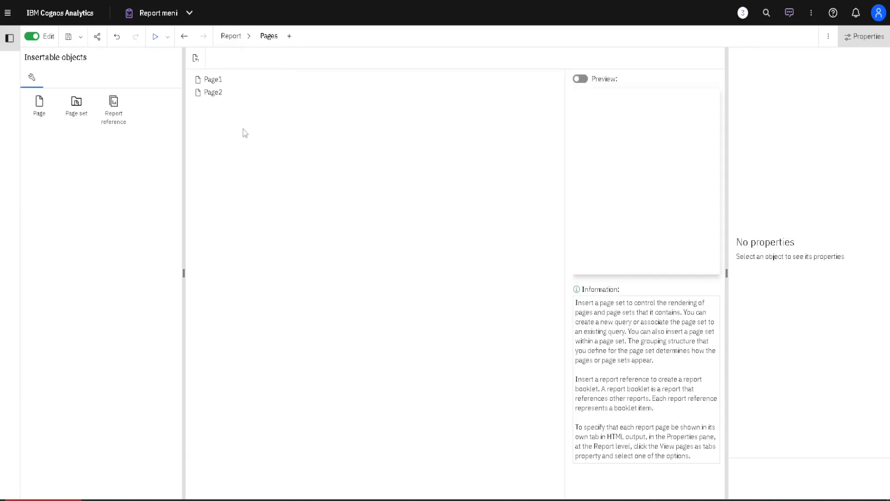
{"action": "left_click", "coordinate": [218, 83]}
{"action": "left_click", "coordinate": [214, 93]}
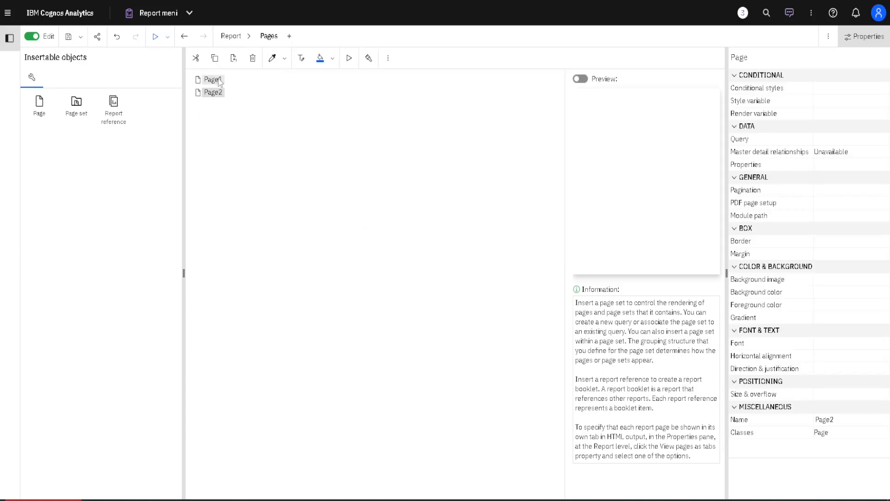
{"action": "left_click", "coordinate": [218, 97]}
{"action": "double_click", "coordinate": [214, 81]}
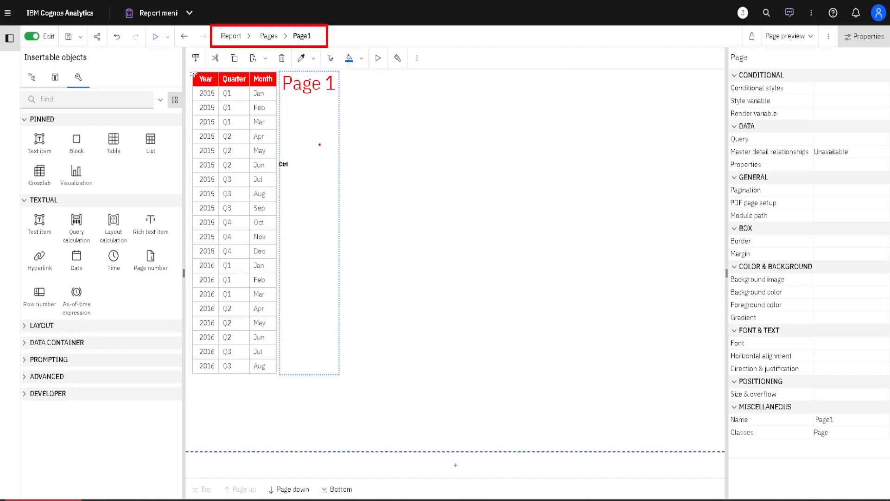
- Switch from Page1 to Page2, return to the Pages overview, and reopen Page1
{"action": "left_click", "coordinate": [316, 37]}
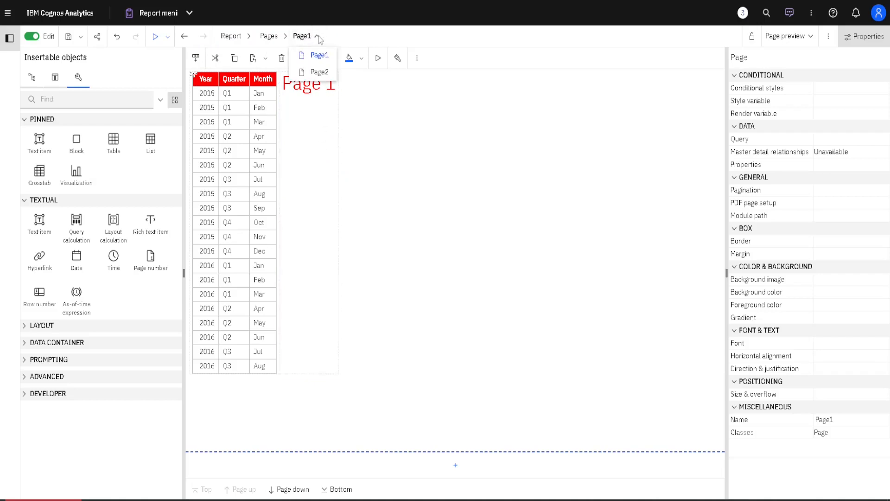
{"action": "left_click", "coordinate": [319, 73]}
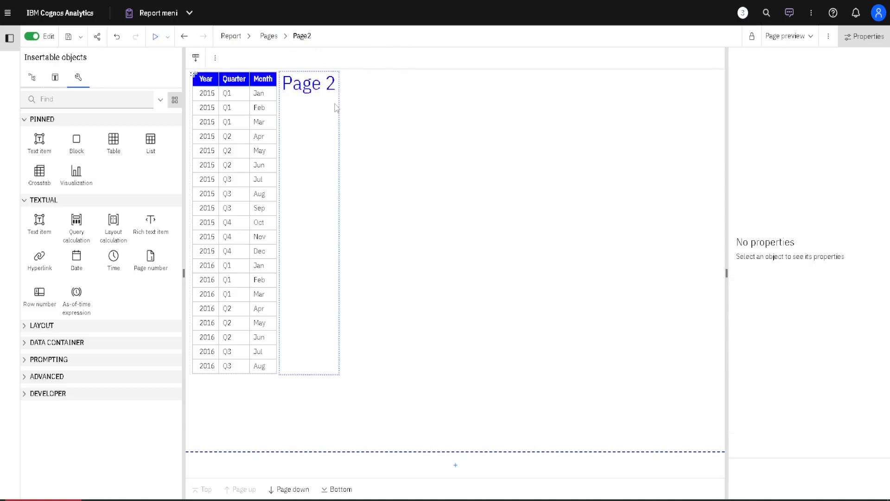
{"action": "left_click", "coordinate": [267, 37]}
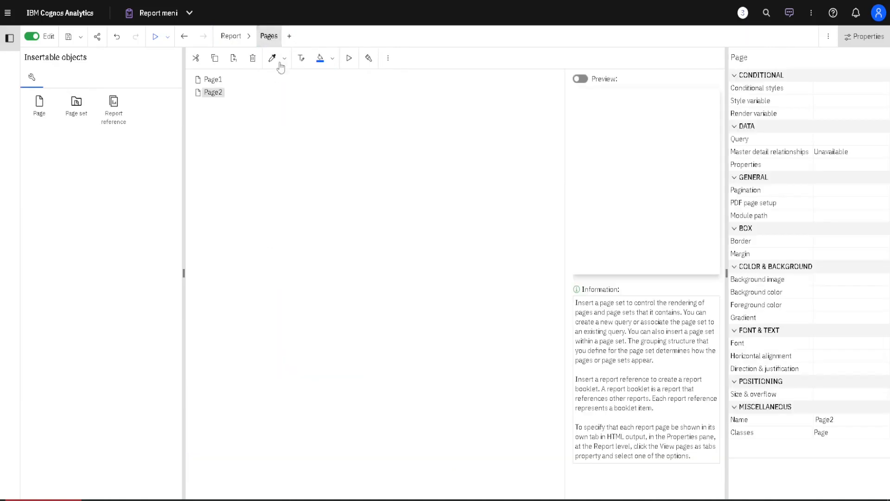
{"action": "double_click", "coordinate": [214, 80]}
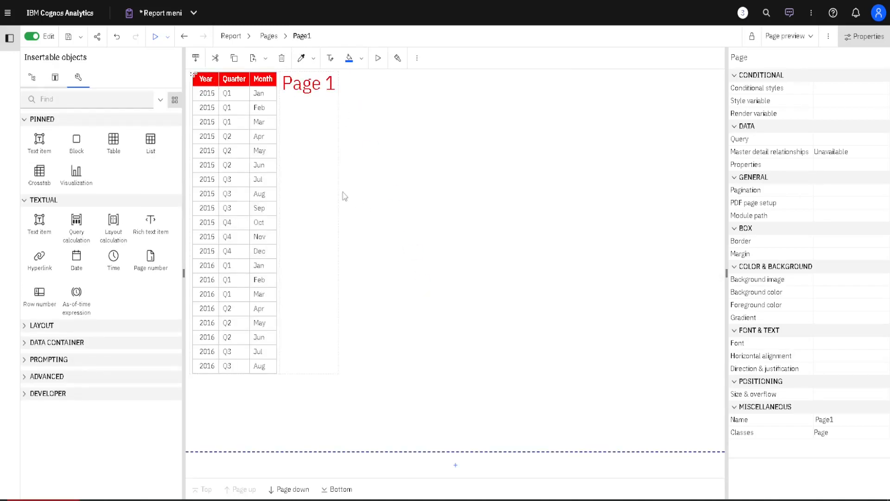
- Step back two views through the navigation history to Page2, and forward again to Page1
{"action": "left_click", "coordinate": [184, 37]}
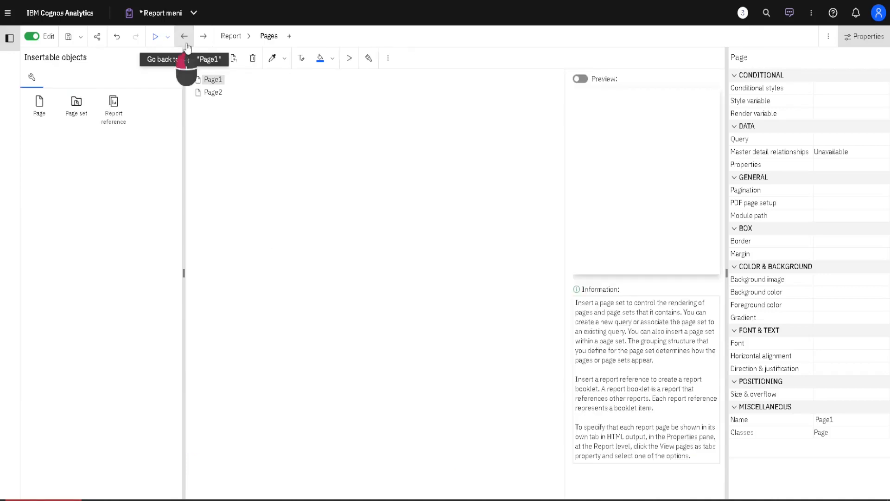
{"action": "left_click", "coordinate": [184, 37]}
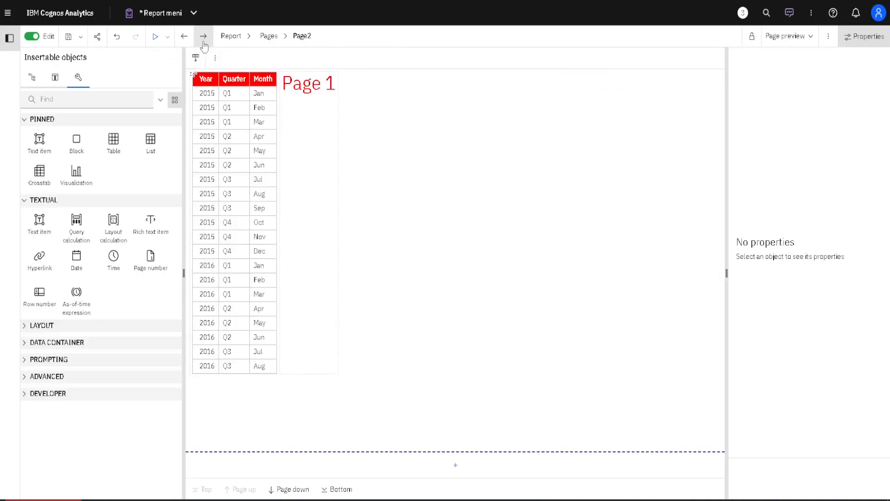
{"action": "left_click", "coordinate": [204, 37]}
{"action": "left_click", "coordinate": [204, 37]}
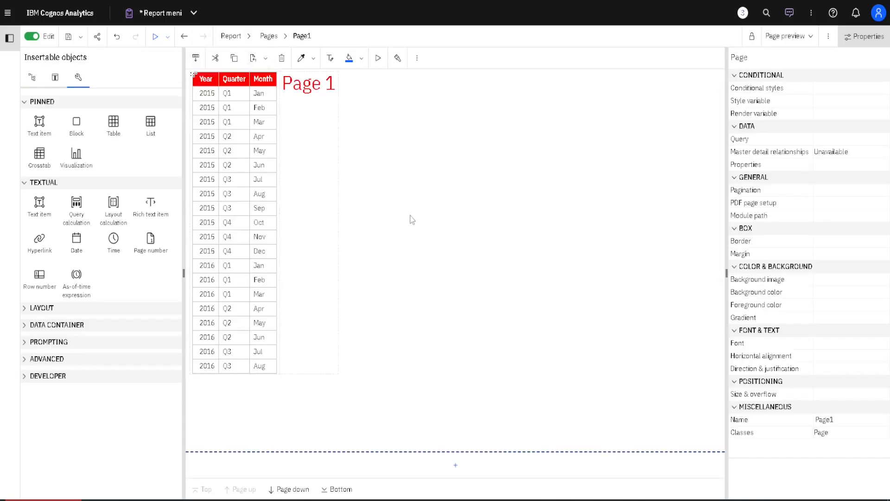
- Return to the Pages overview, run the report as Excel output, and compare the Page1_1 and Page2_2 sheets
{"action": "left_click", "coordinate": [250, 40]}
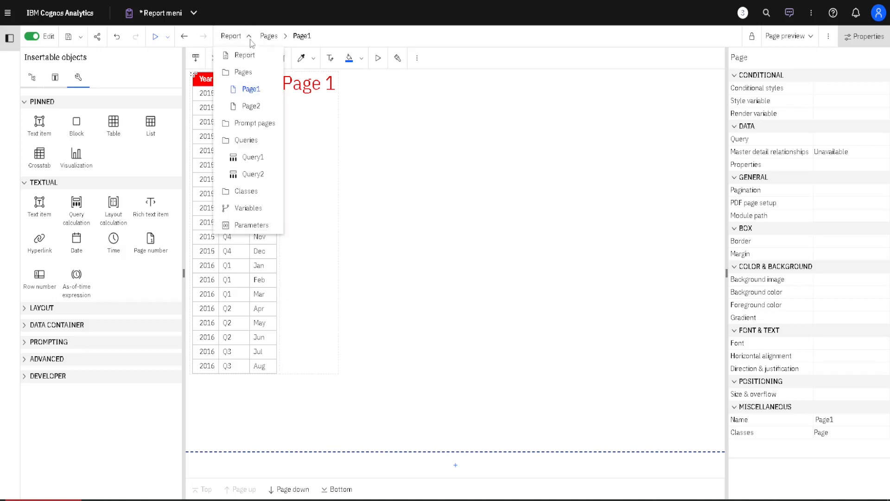
{"action": "left_click", "coordinate": [268, 73]}
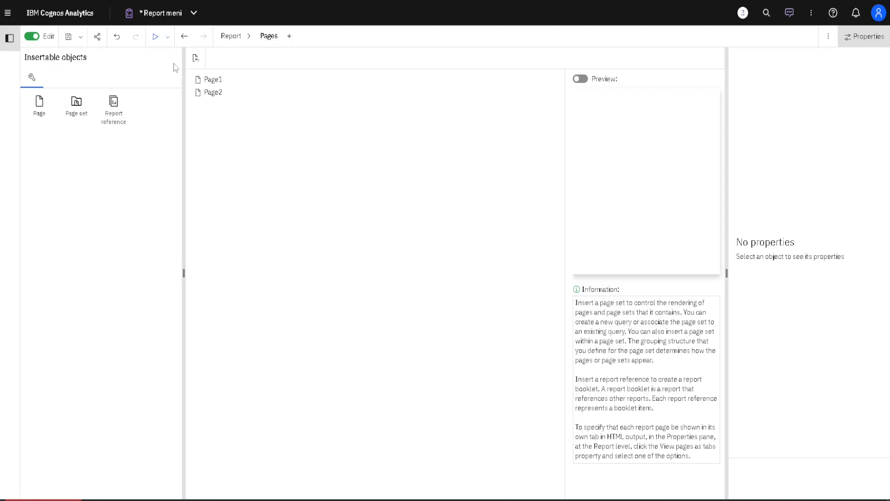
{"action": "left_click", "coordinate": [167, 36]}
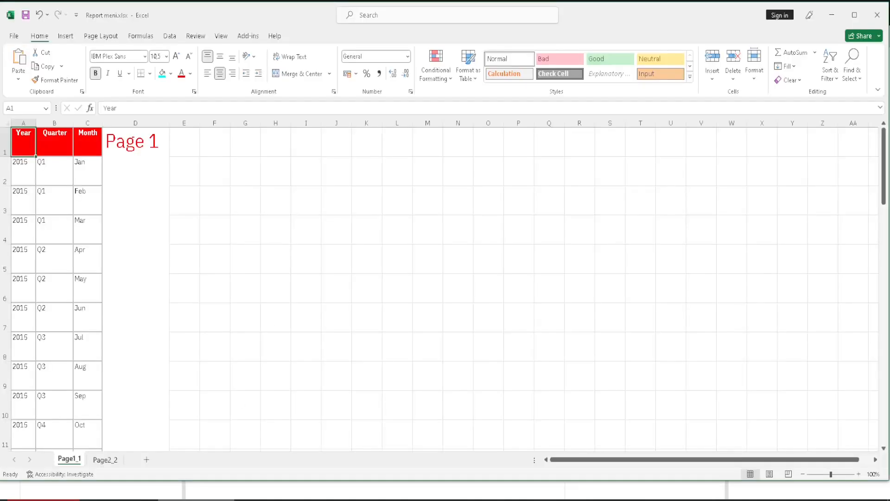
{"action": "left_click", "coordinate": [101, 463]}
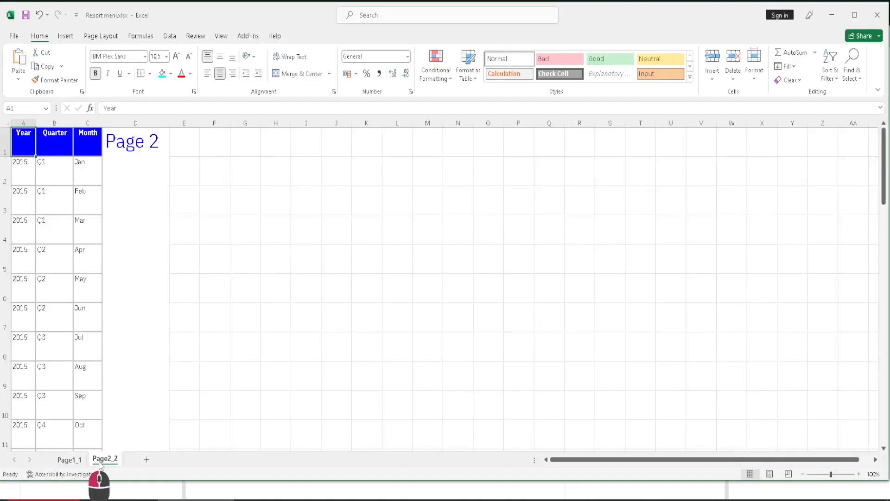
{"action": "left_click", "coordinate": [63, 463]}
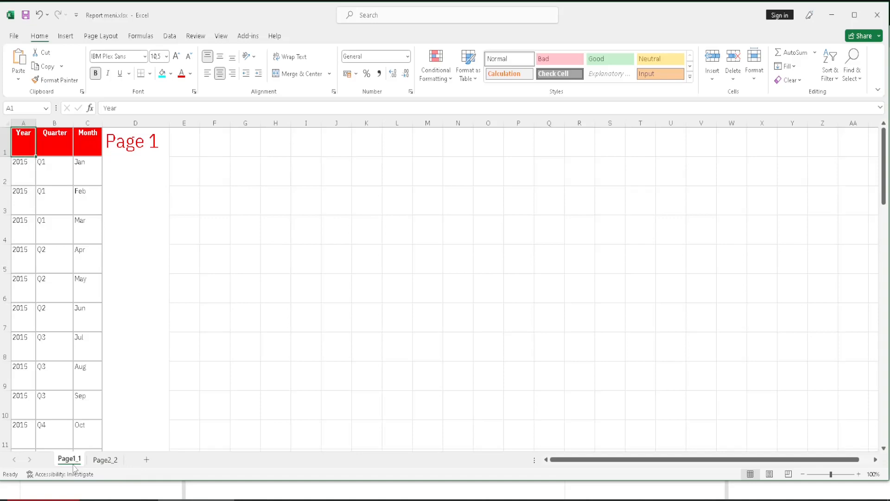
{"action": "left_click", "coordinate": [106, 463]}
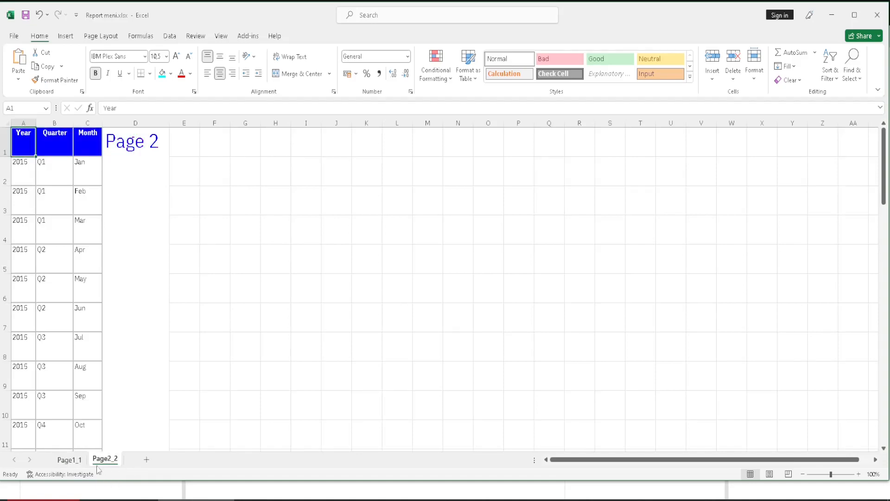
{"action": "left_click", "coordinate": [70, 460]}
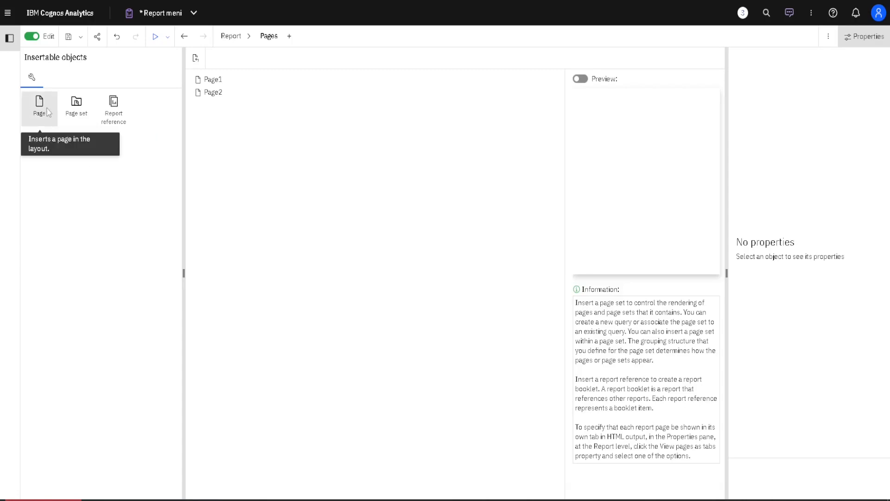
- Insert a new page below Page2 in the page list and name it NewSheet
{"action": "left_click_drag", "start_coordinate": [47, 113], "coordinate": [222, 119]}
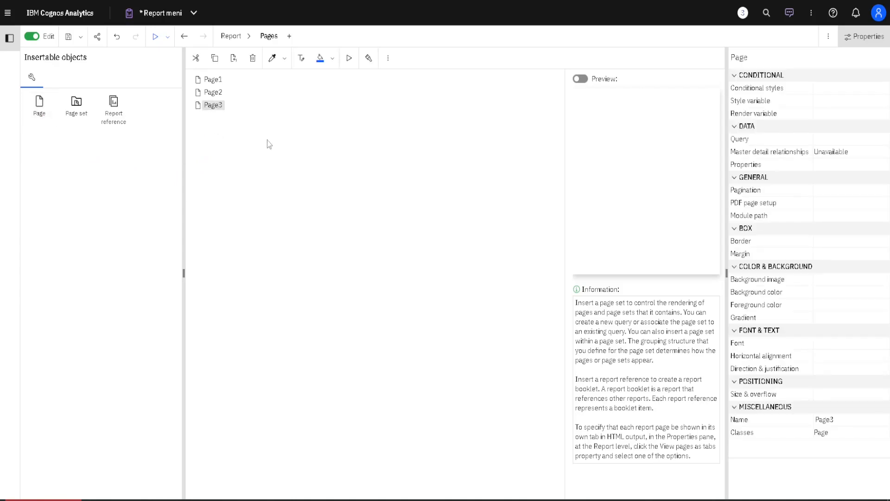
{"action": "left_click", "coordinate": [848, 420]}
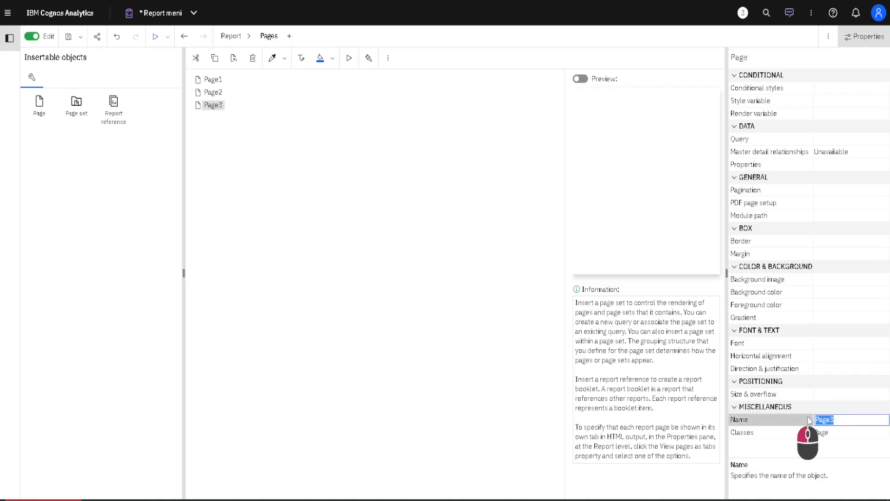
{"action": "type", "text": "NewSheet"}
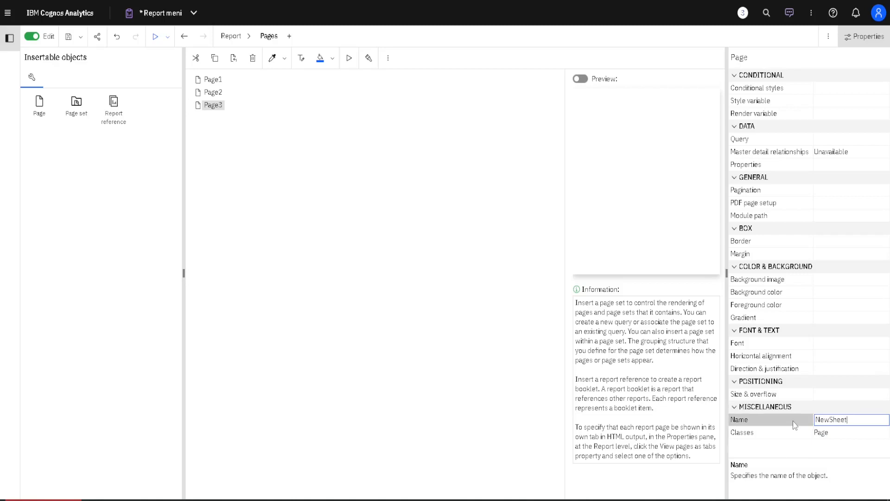
{"action": "key", "text": "Return"}
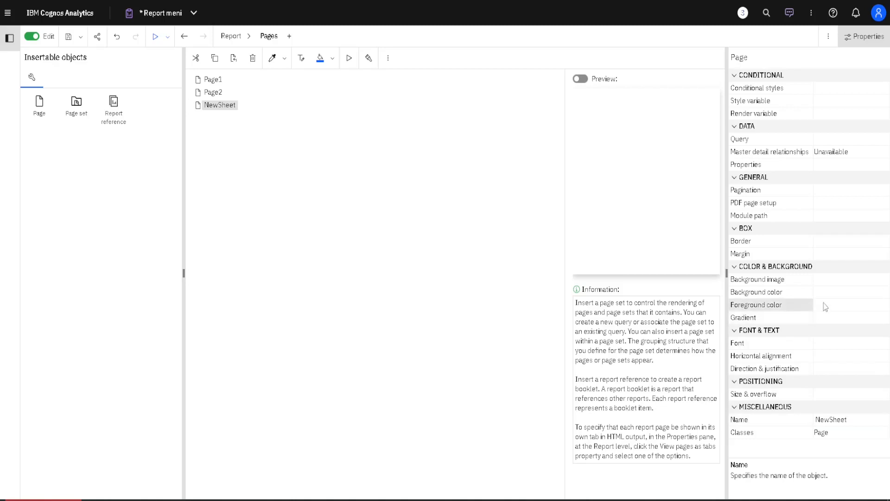
- Set the NewSheet page's background color to Aqua and open the page in the layout
{"action": "left_click", "coordinate": [834, 299]}
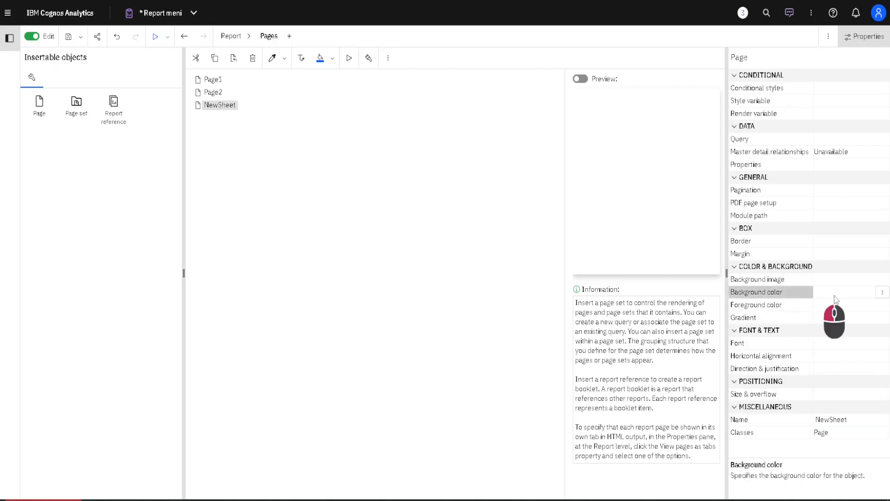
{"action": "left_click", "coordinate": [882, 292]}
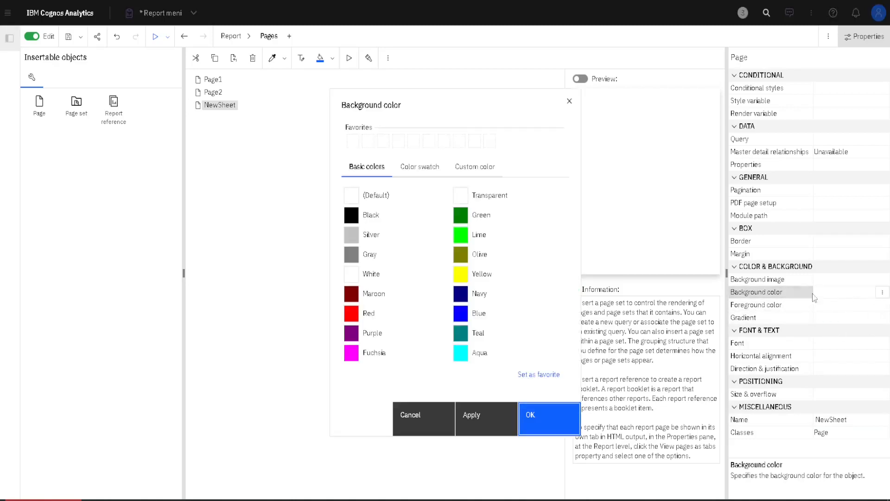
{"action": "left_click", "coordinate": [463, 355]}
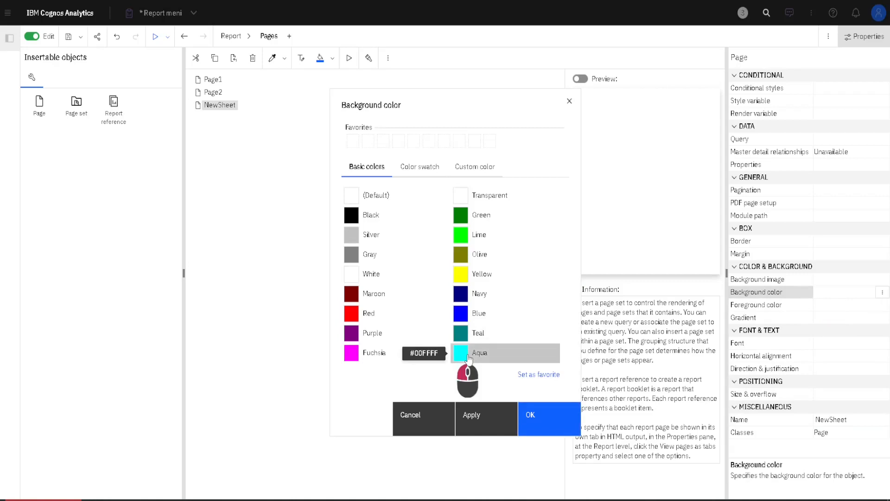
{"action": "left_click", "coordinate": [559, 426]}
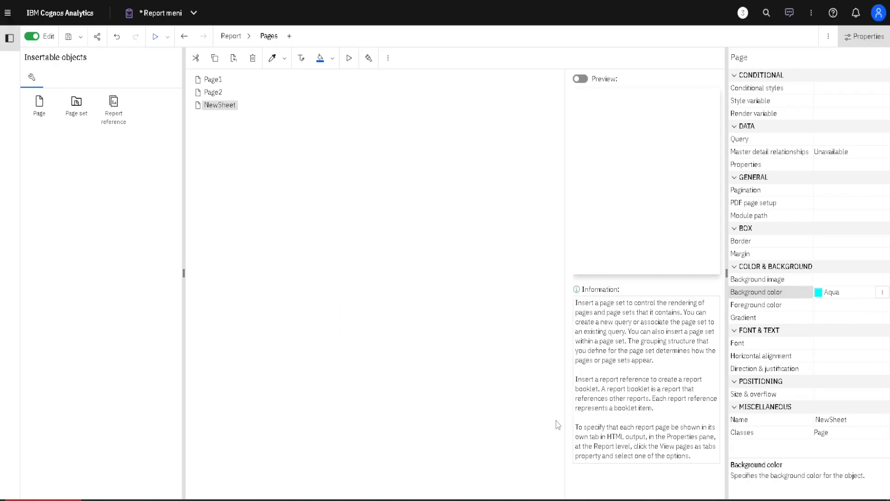
{"action": "double_click", "coordinate": [224, 107]}
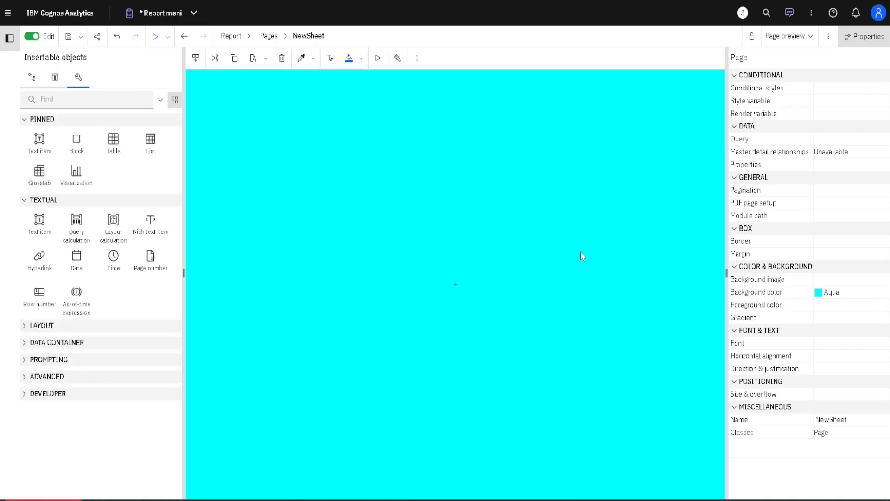
- Run the report as Excel output again and view the Page2_2 and NewSheet sheets
{"action": "left_click", "coordinate": [168, 36]}
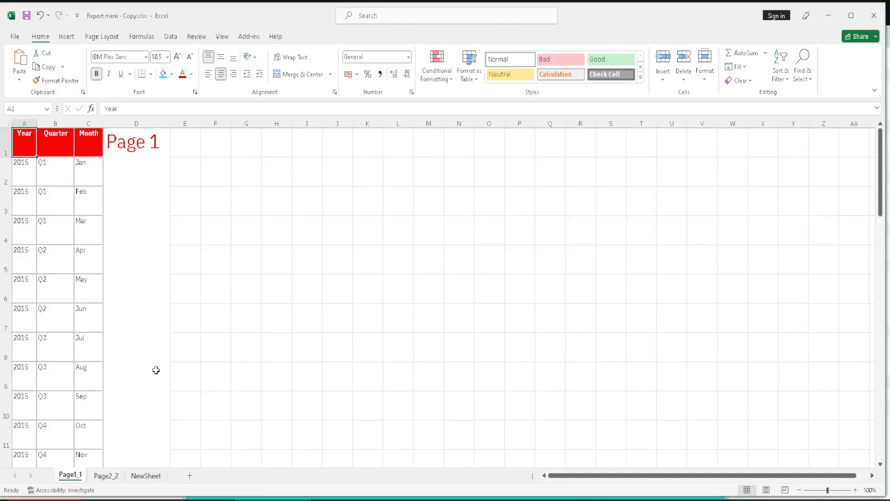
{"action": "left_click", "coordinate": [110, 476]}
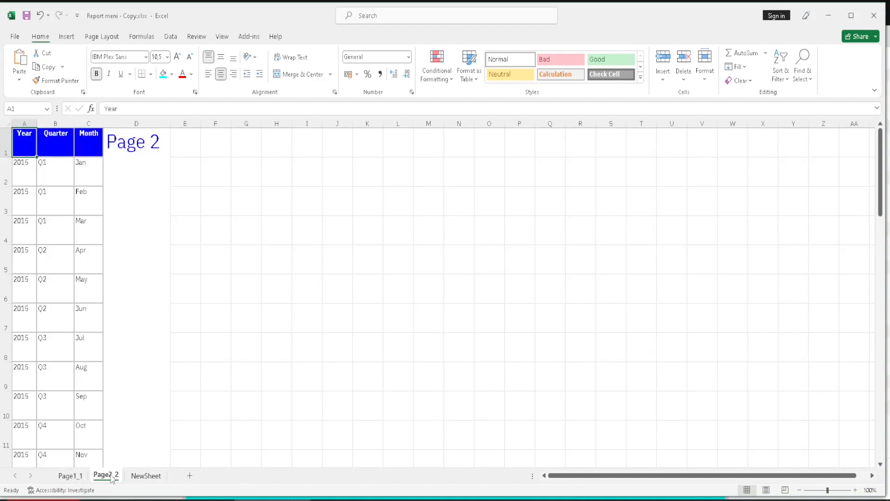
{"action": "left_click", "coordinate": [146, 476]}
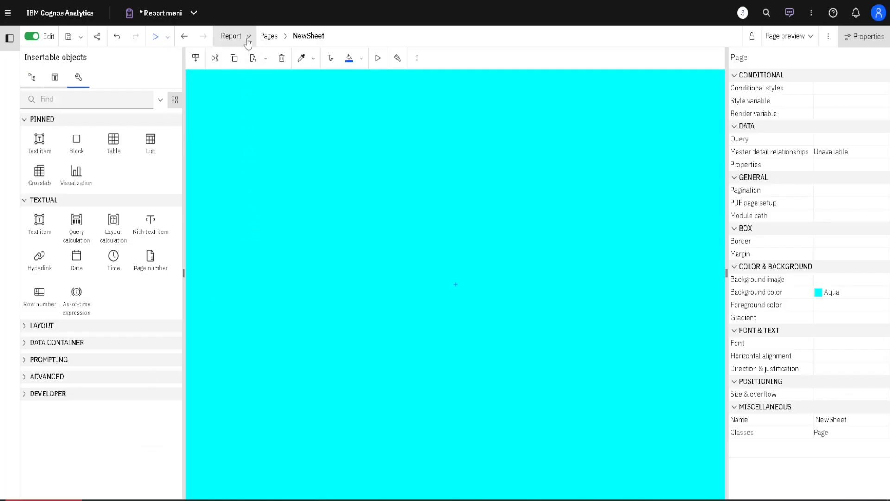
- Return to the report's Pages overview and delete the NewSheet page
{"action": "left_click", "coordinate": [248, 37]}
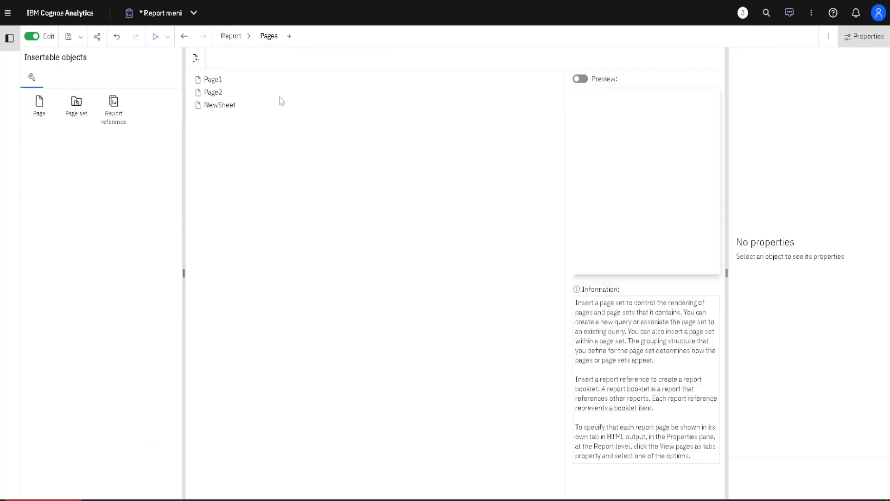
{"action": "left_click", "coordinate": [244, 70]}
{"action": "left_click", "coordinate": [224, 109]}
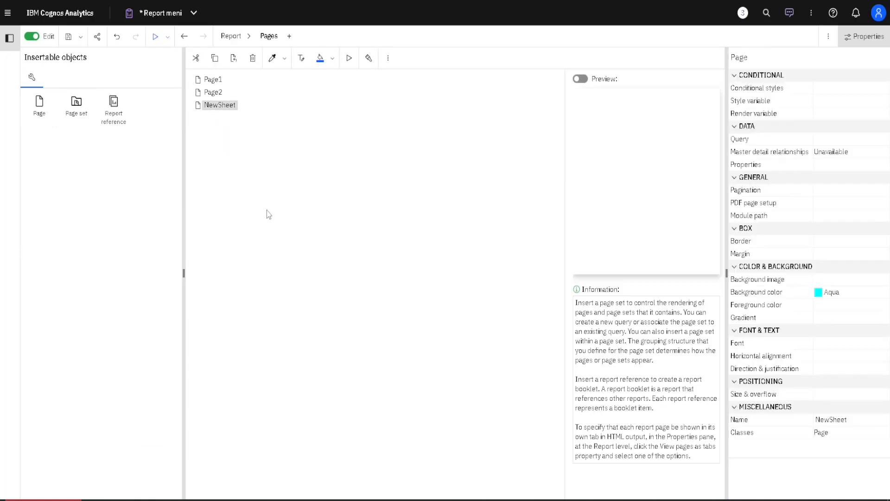
{"action": "key", "text": "Delete"}
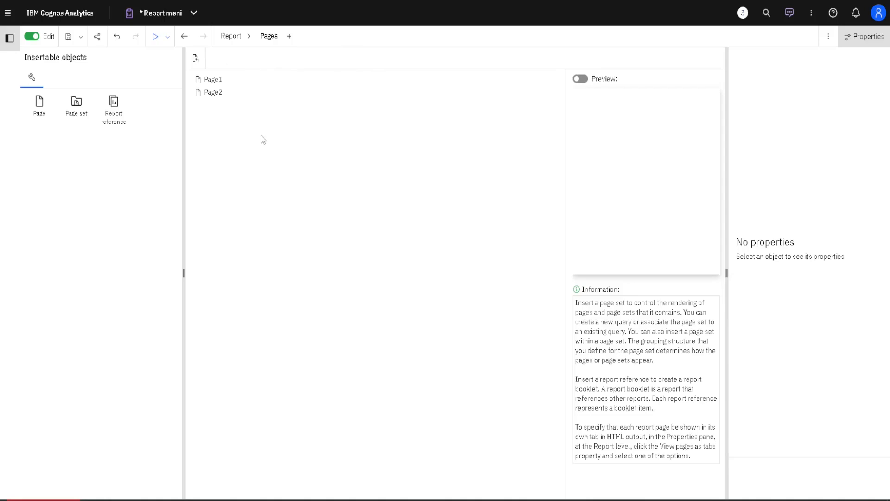
- Open the overview of all queries in the report
{"action": "left_click", "coordinate": [249, 41]}
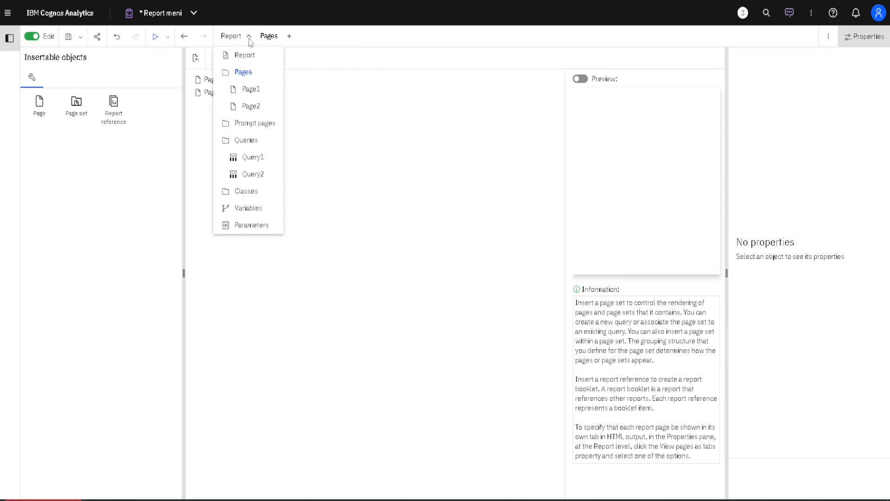
{"action": "left_click", "coordinate": [265, 142]}
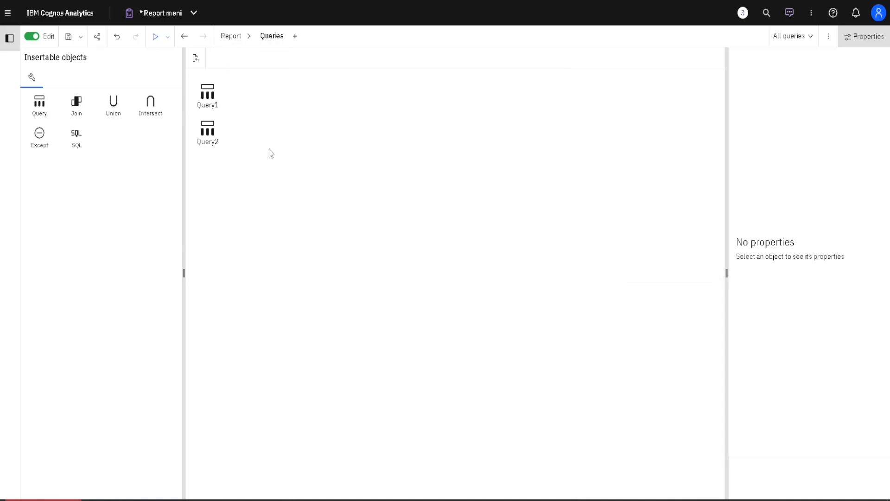
- Open Page1 and select its list to view the assigned query, then return to the overview of all queries
{"action": "left_click", "coordinate": [248, 39]}
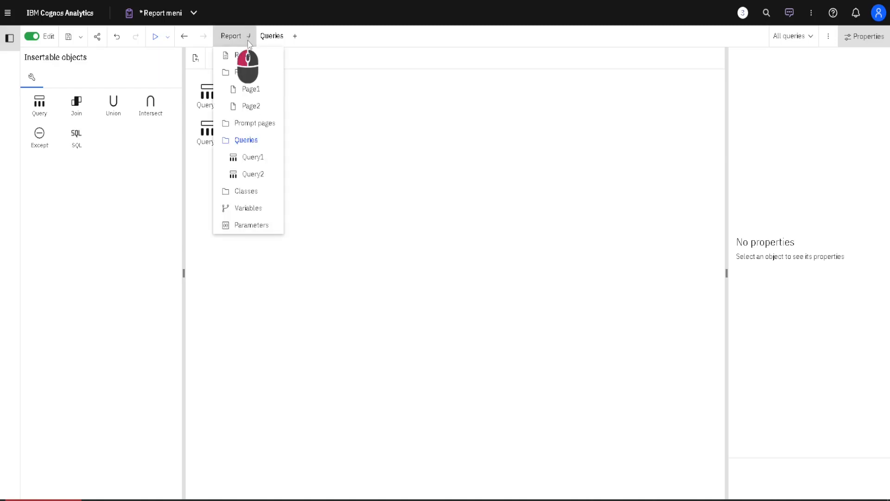
{"action": "left_click", "coordinate": [255, 89]}
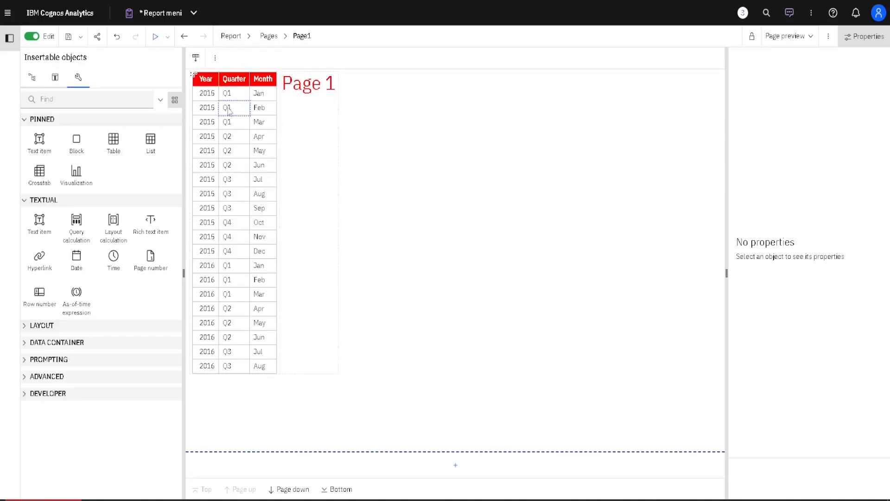
{"action": "left_click", "coordinate": [194, 74]}
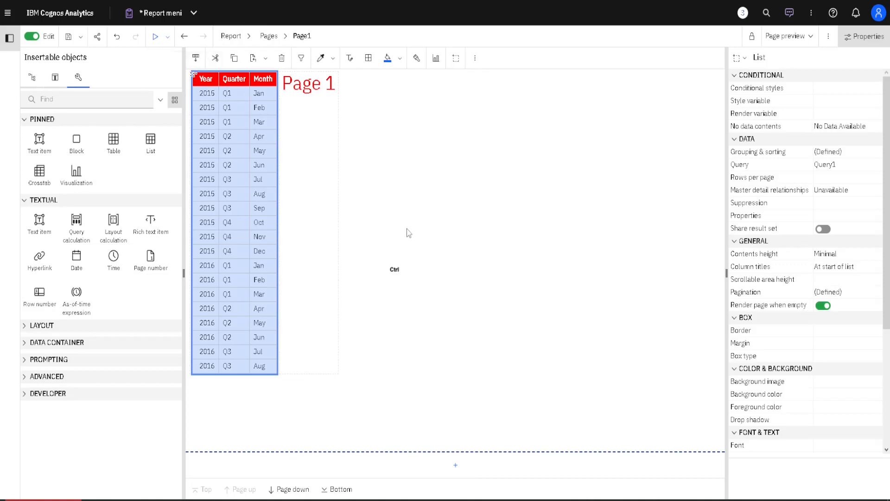
{"action": "left_click", "coordinate": [862, 172]}
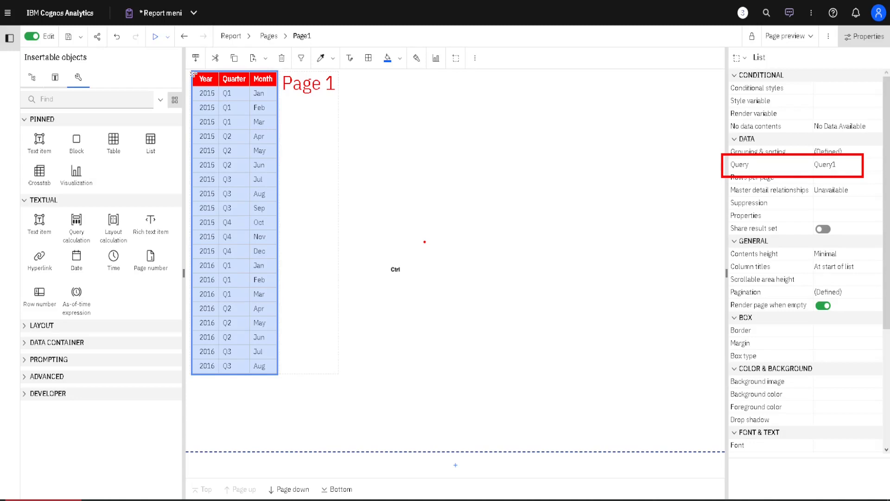
{"action": "left_click", "coordinate": [249, 36]}
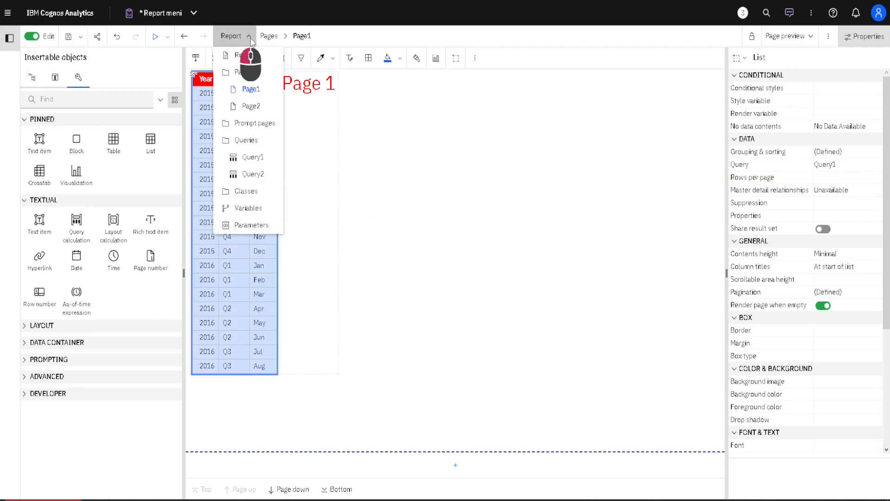
{"action": "left_click", "coordinate": [265, 143]}
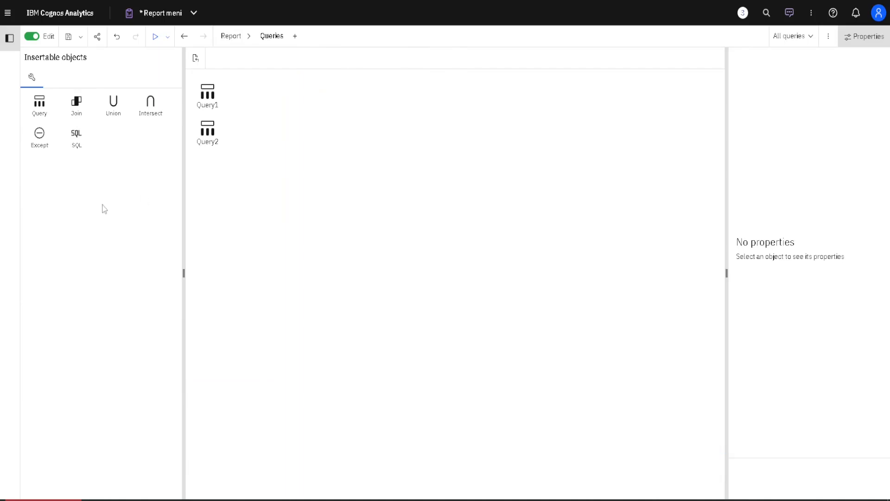
- Open Query1 and add the Date item from the Sales table to its data items
{"action": "key", "text": "ctrl"}
{"action": "double_click", "coordinate": [209, 103]}
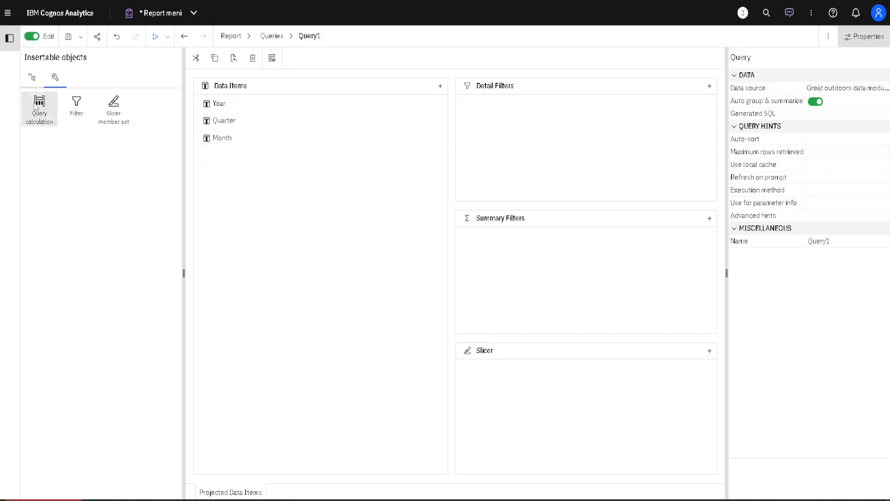
{"action": "left_click", "coordinate": [33, 82]}
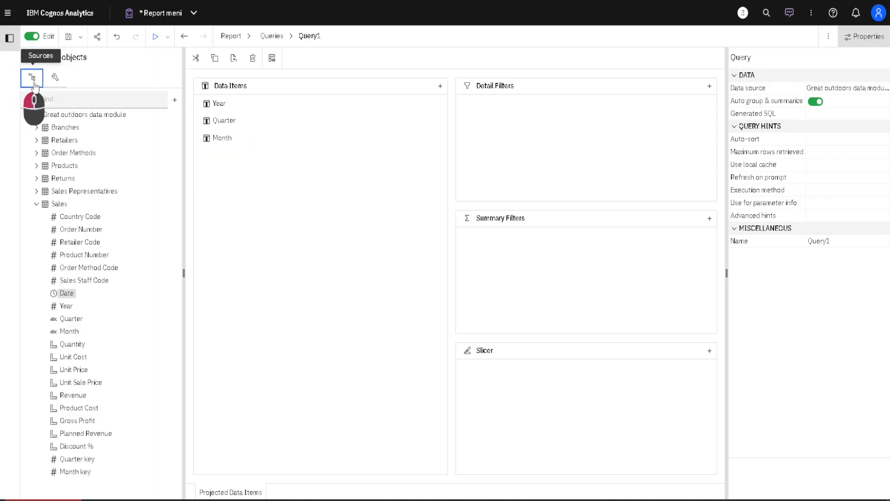
{"action": "left_click_drag", "start_coordinate": [67, 293], "coordinate": [224, 166]}
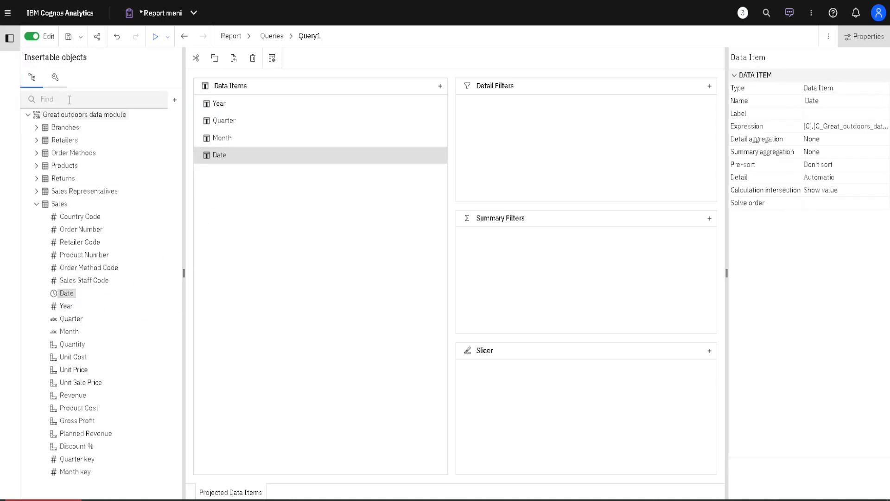
- Add a detail filter to Query1 that limits the Year item from the Sales table to = 2023
{"action": "left_click", "coordinate": [55, 78]}
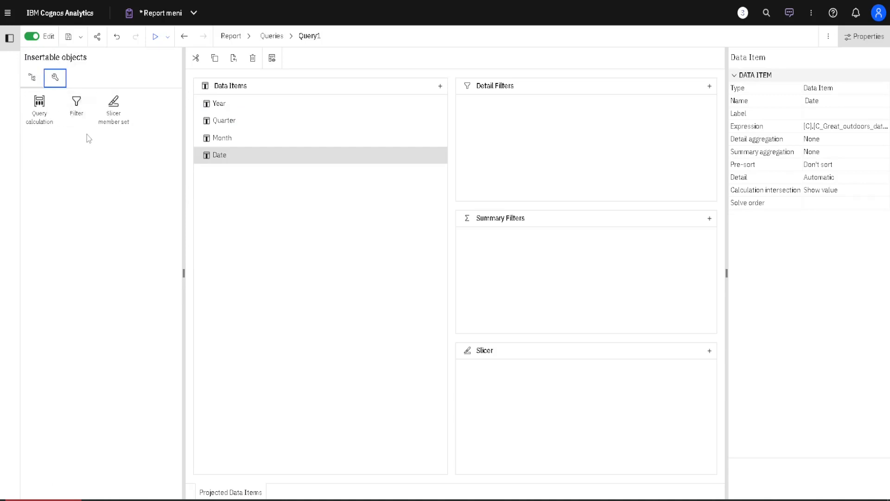
{"action": "left_click_drag", "start_coordinate": [76, 108], "coordinate": [504, 125]}
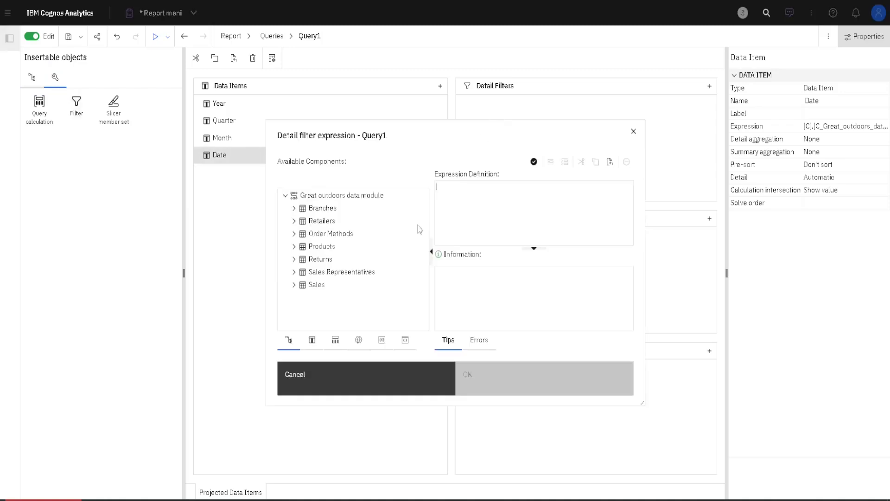
{"action": "left_click", "coordinate": [294, 285]}
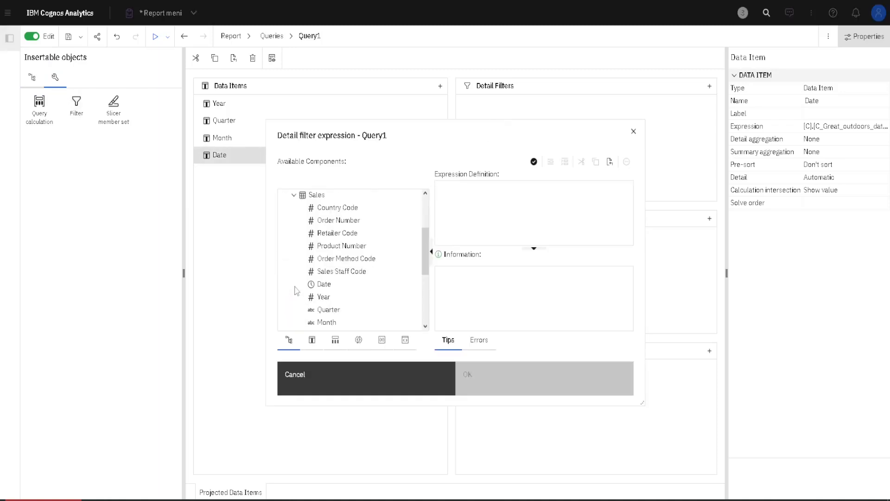
{"action": "left_click_drag", "start_coordinate": [323, 296], "coordinate": [563, 201]}
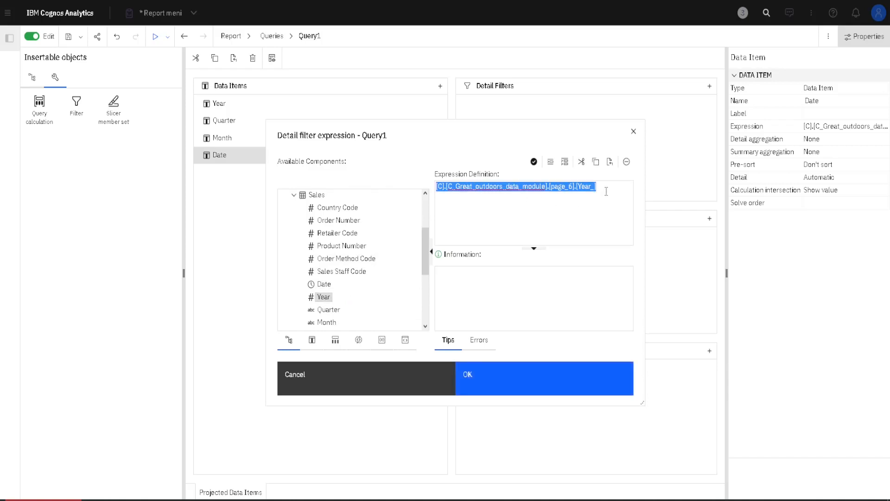
{"action": "left_click", "coordinate": [607, 211]}
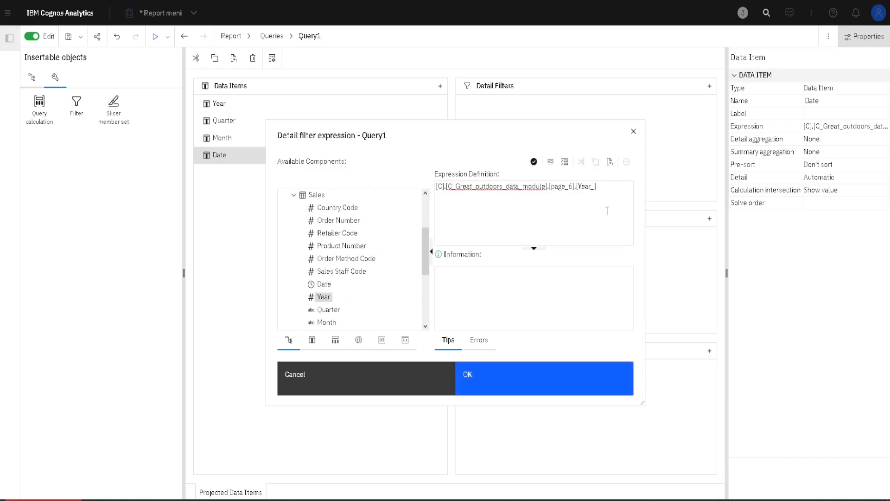
{"action": "type", "text": "= 2023"}
{"action": "left_click", "coordinate": [478, 381]}
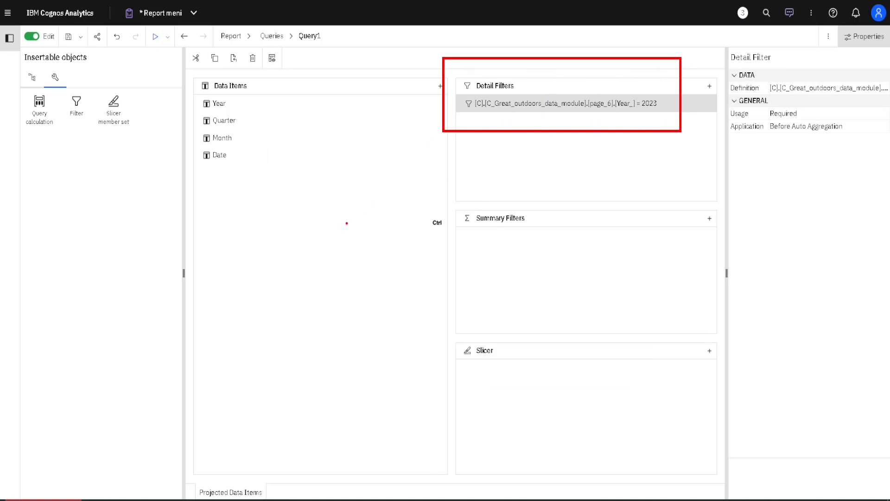
- Delete the Date data item and the Year = 2023 detail filter from Query1
{"action": "left_click", "coordinate": [225, 158]}
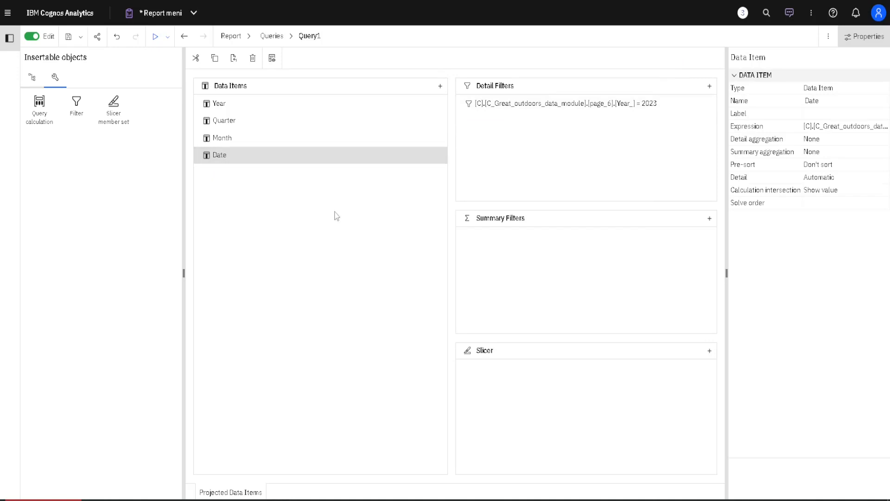
{"action": "key", "text": "Delete"}
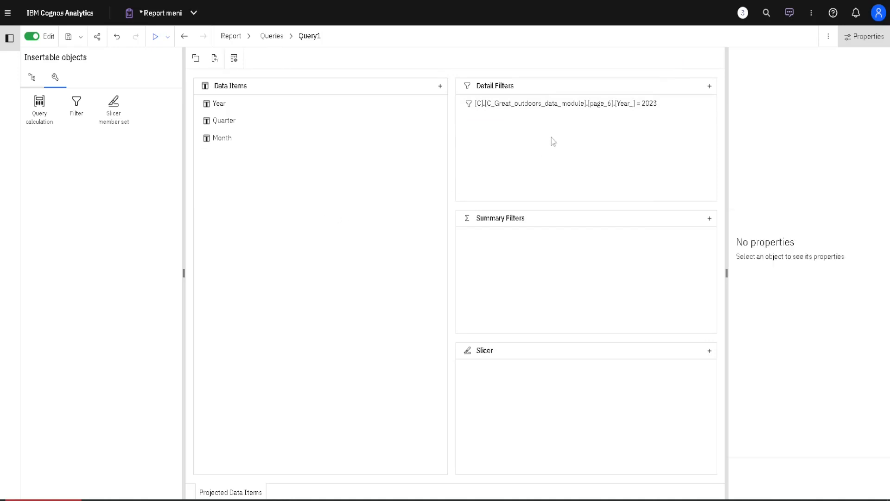
{"action": "left_click", "coordinate": [553, 109]}
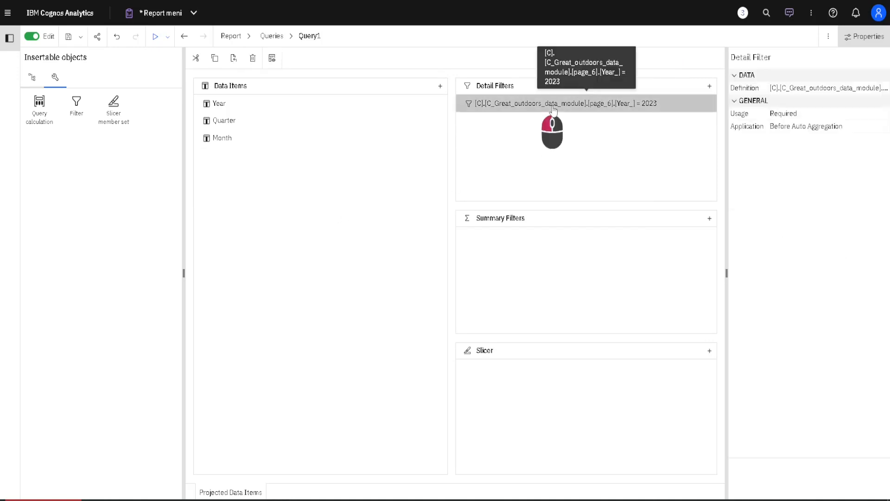
{"action": "key", "text": "Delete"}
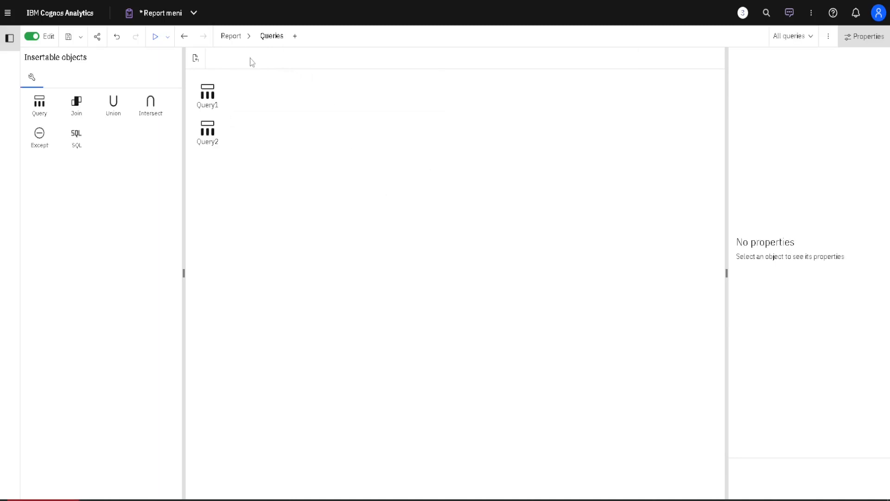
- Add a new page to the report's prompt pages and open it in the layout
{"action": "left_click", "coordinate": [249, 40]}
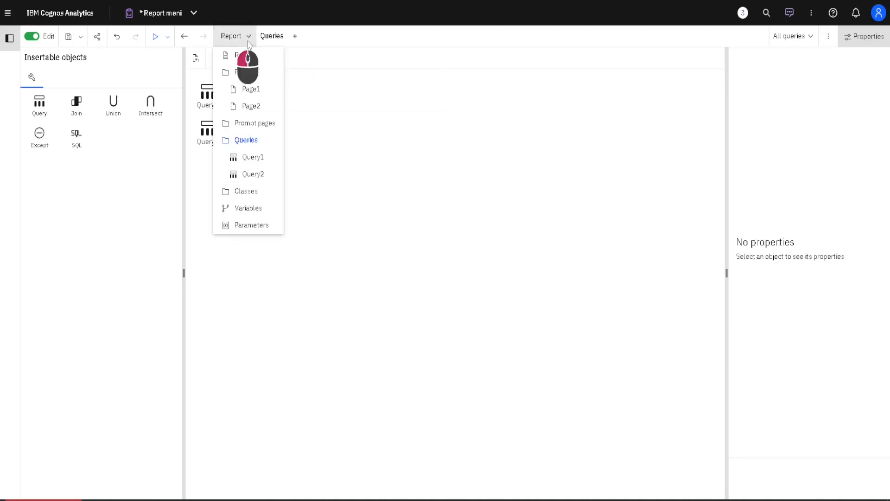
{"action": "left_click", "coordinate": [281, 125]}
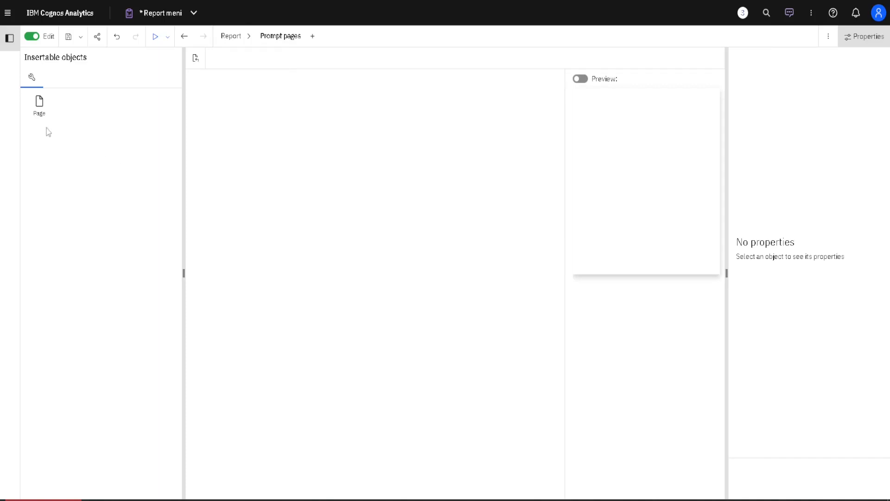
{"action": "left_click_drag", "start_coordinate": [40, 113], "coordinate": [259, 121]}
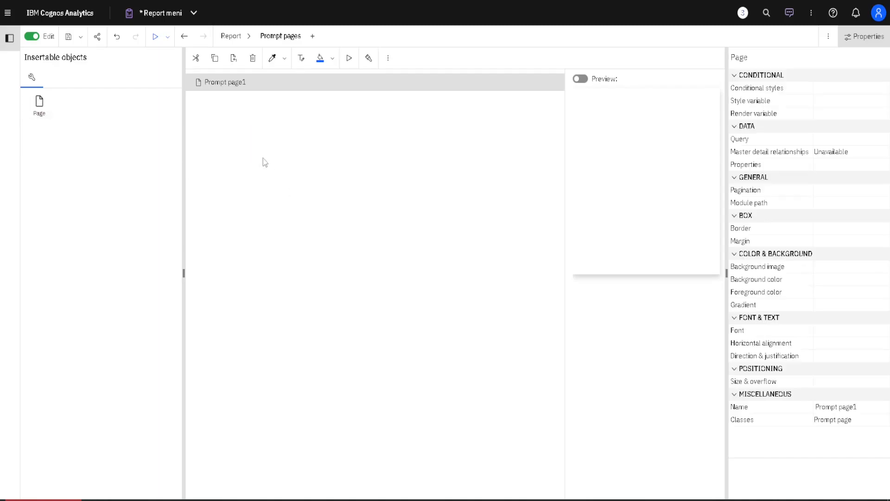
{"action": "double_click", "coordinate": [238, 86]}
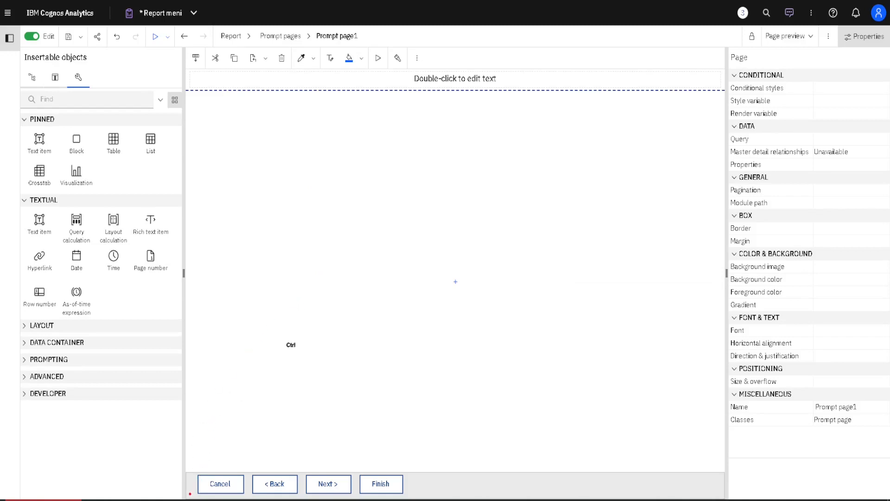
{"action": "mouse_move", "coordinate": [190, 494]}
{"action": "left_mouse_down"}
{"action": "mouse_move", "coordinate": [440, 462]}
{"action": "mouse_move", "coordinate": [424, 464]}
{"action": "left_mouse_up"}
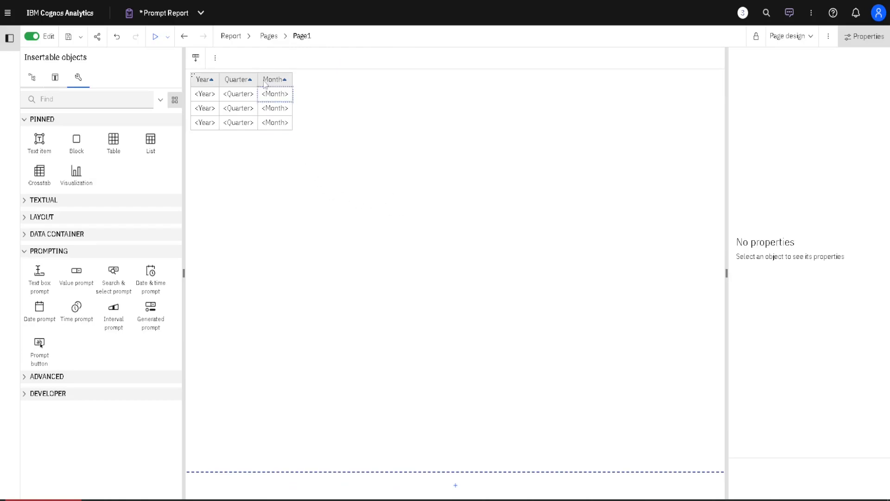
- In Prompt Report, view the report's pages and queries and select the list on Page1
{"action": "left_click", "coordinate": [249, 37]}
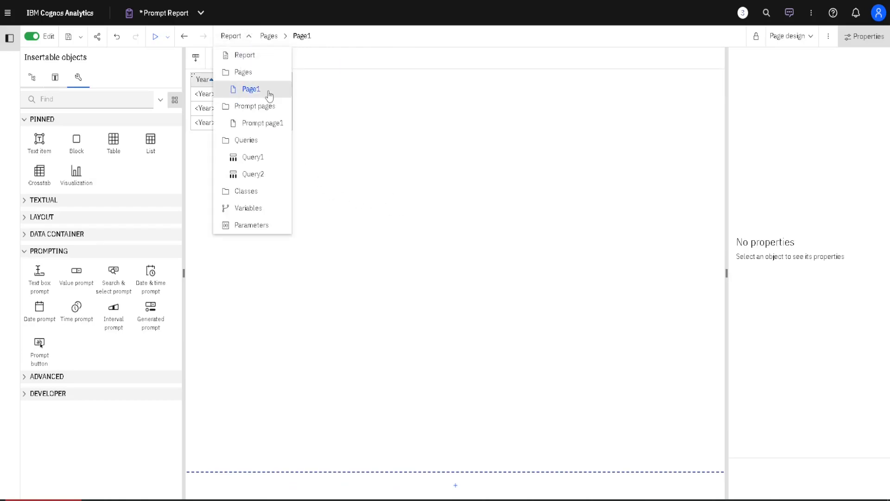
{"action": "left_click", "coordinate": [352, 137]}
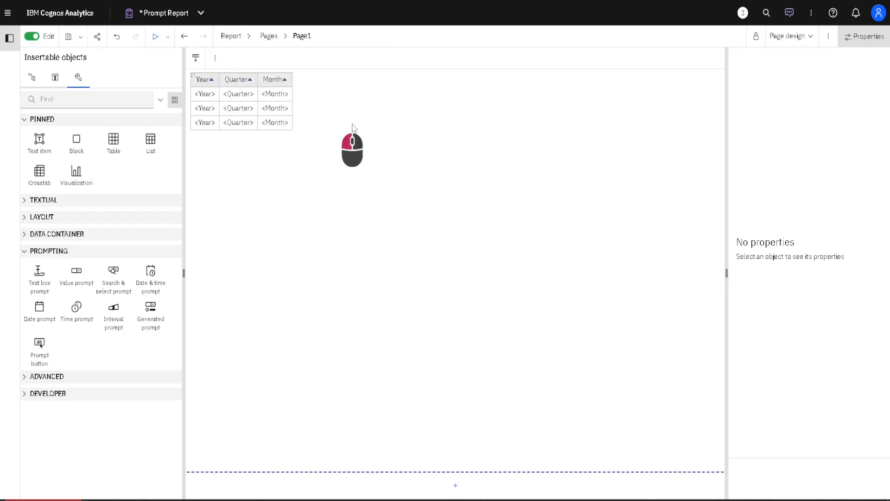
{"action": "left_click", "coordinate": [193, 75]}
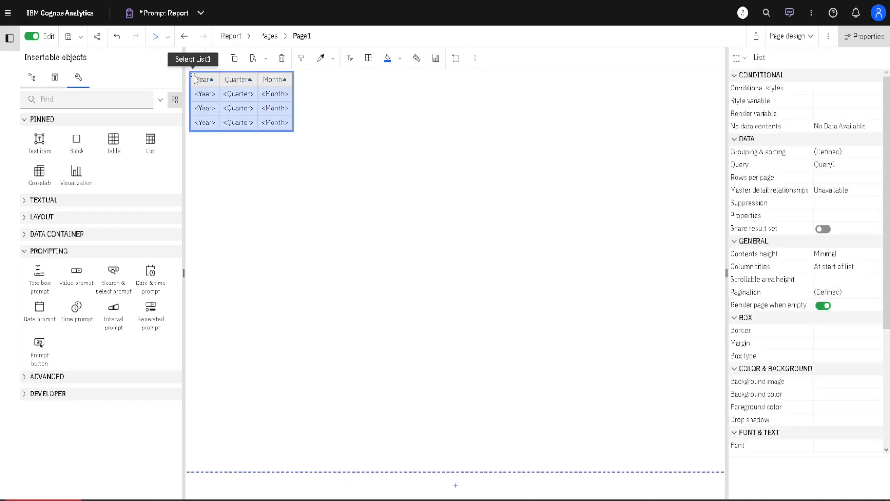
- Open Prompt page1 and select its value prompt to view the prompt's properties
{"action": "left_click", "coordinate": [249, 37]}
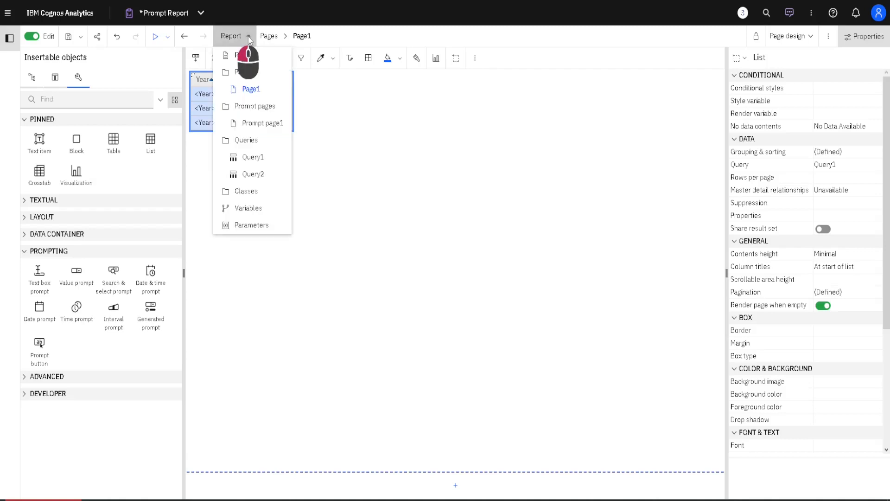
{"action": "left_click", "coordinate": [270, 124]}
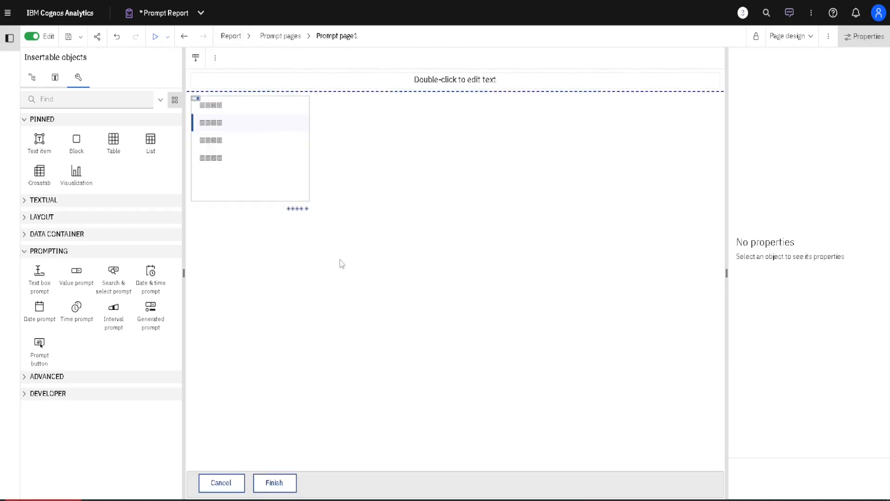
{"action": "key", "text": "ctrl"}
{"action": "left_click", "coordinate": [252, 119]}
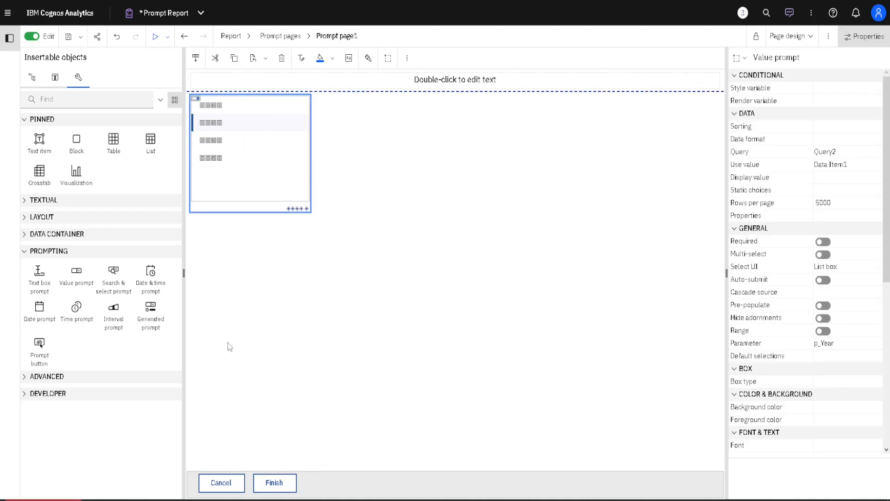
{"action": "key", "text": "ctrl"}
- Run the prompt report as HTML and submit 2018 as the prompted year
{"action": "left_click", "coordinate": [168, 38]}
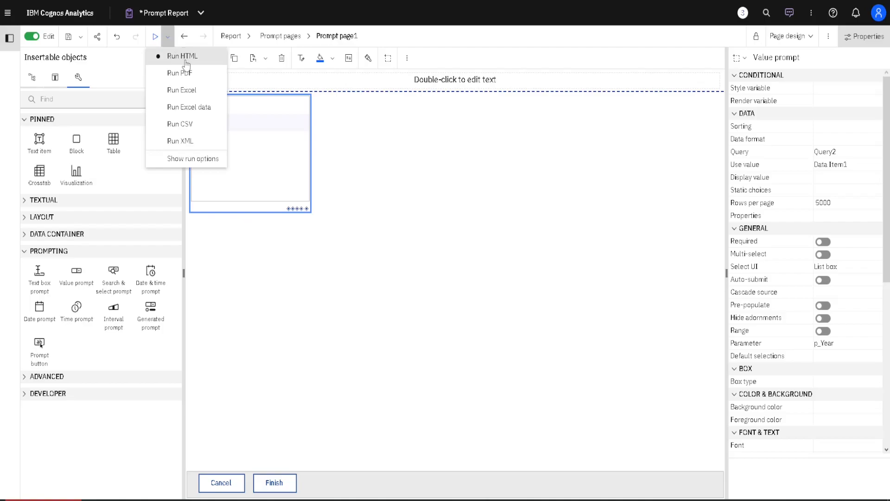
{"action": "left_click", "coordinate": [185, 59]}
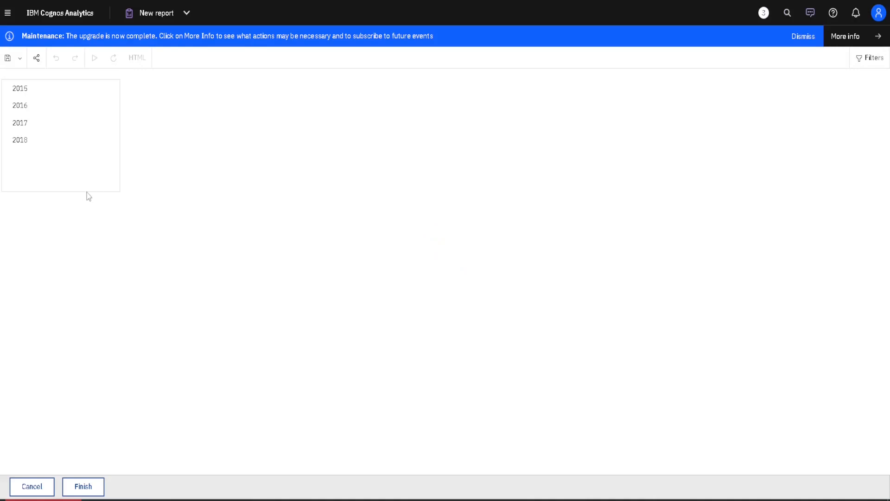
{"action": "left_click", "coordinate": [44, 139]}
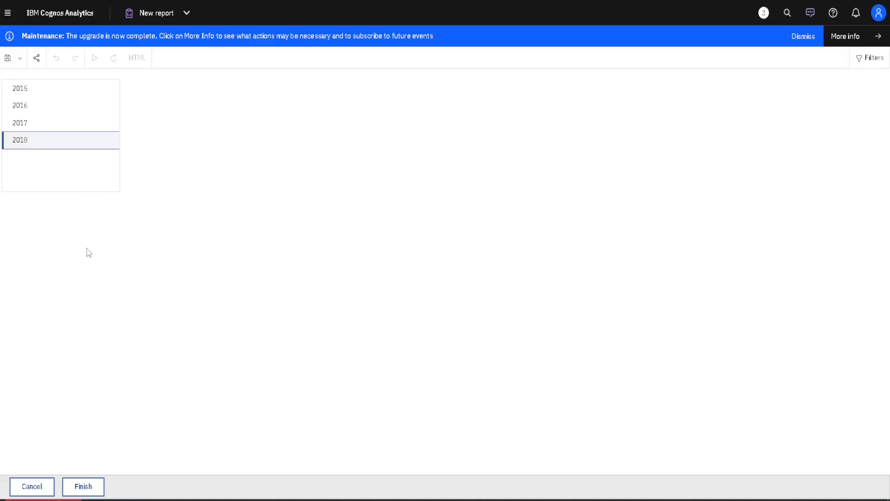
{"action": "left_click", "coordinate": [86, 485]}
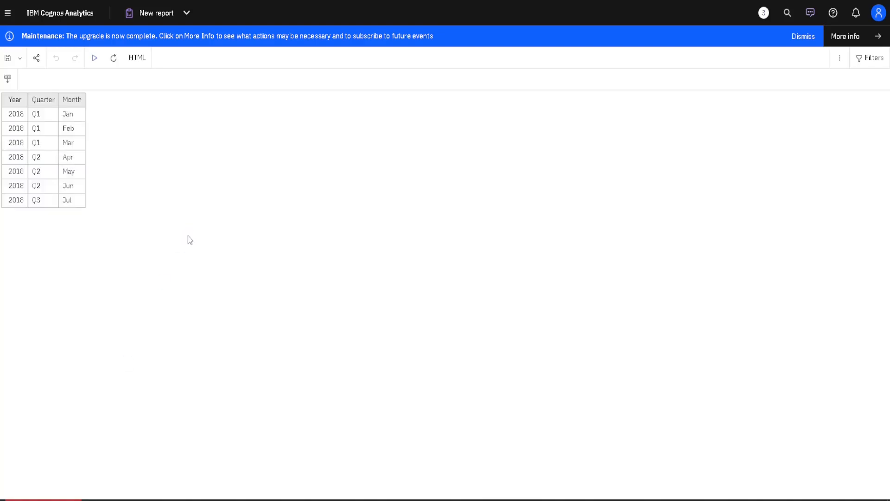
- Rerun the prompt report and submit 2015 as the prompted year
{"action": "left_click", "coordinate": [97, 64]}
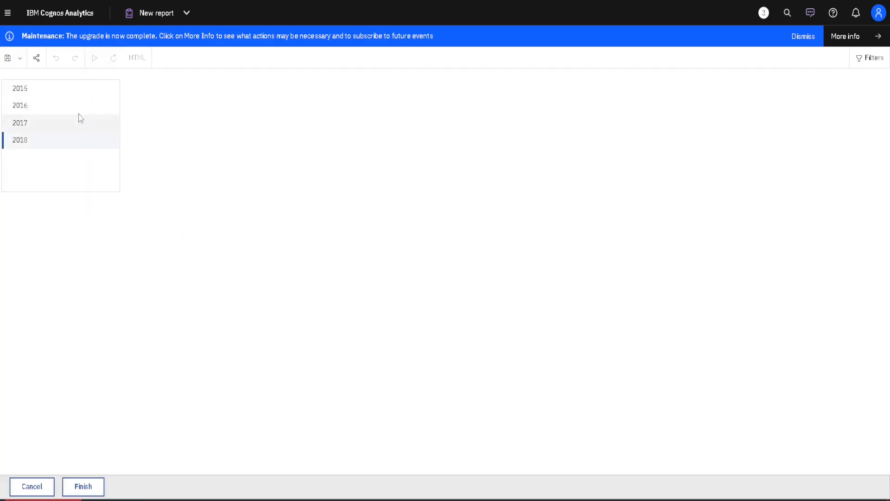
{"action": "left_click", "coordinate": [42, 94]}
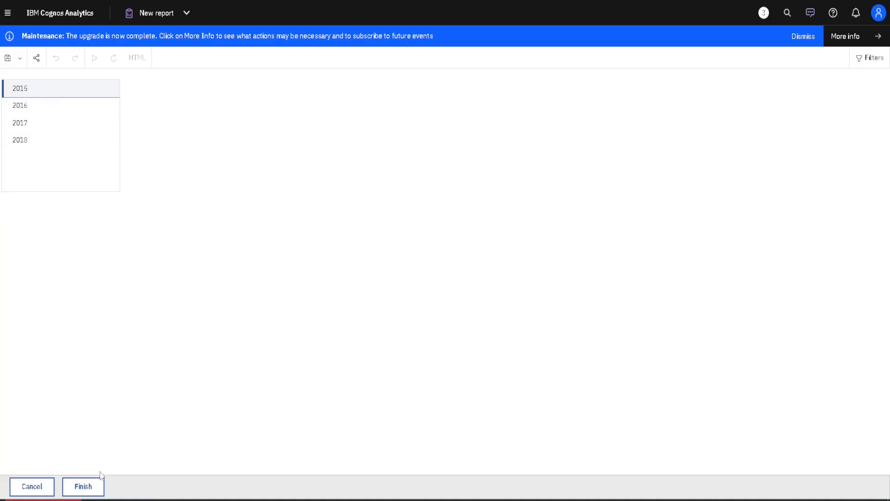
{"action": "left_click", "coordinate": [88, 486]}
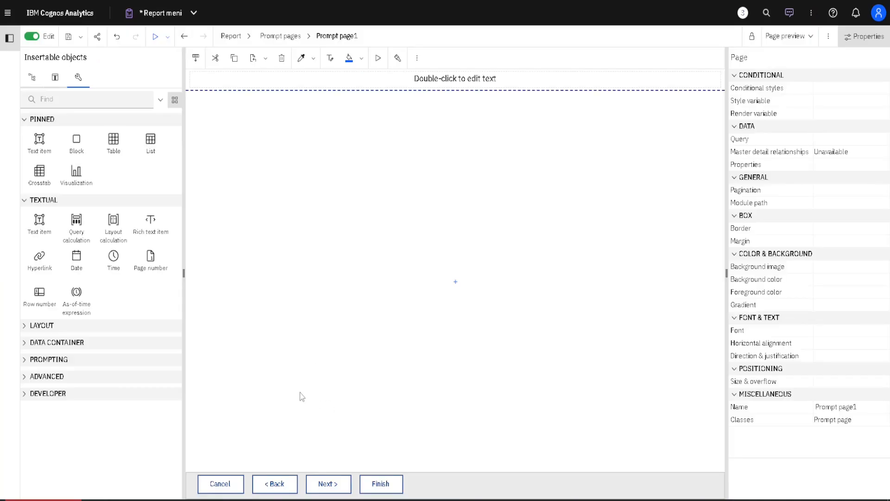
- Delete Prompt page1 from the prompt pages of Report meni and open the report's Classes view
{"action": "left_click_drag", "start_coordinate": [245, 496], "coordinate": [359, 464]}
{"action": "left_click", "coordinate": [248, 40]}
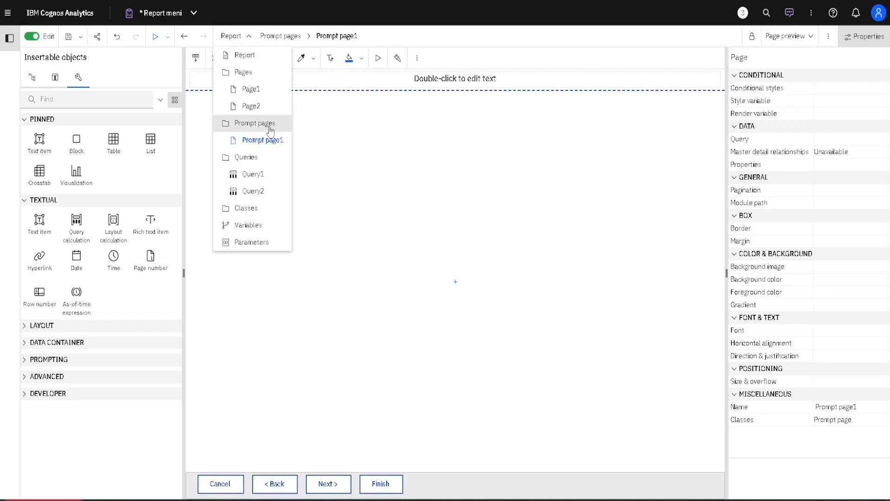
{"action": "left_click", "coordinate": [269, 128]}
{"action": "left_click", "coordinate": [236, 89]}
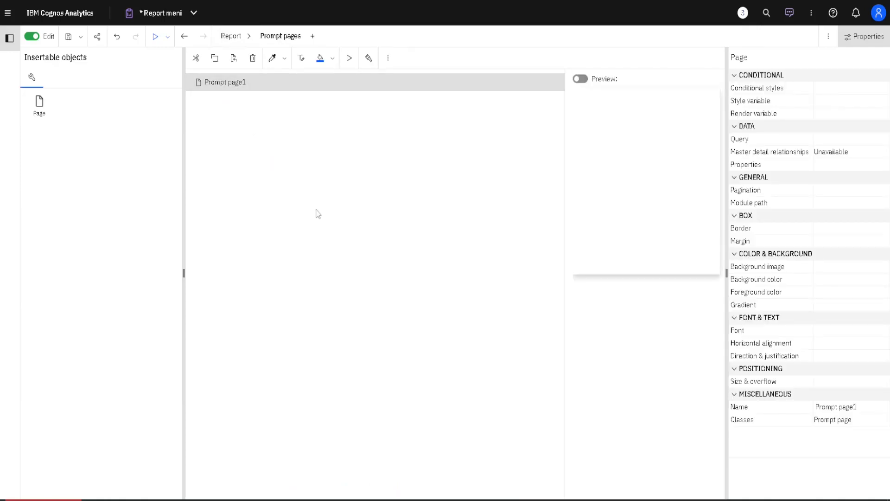
{"action": "key", "text": "Delete"}
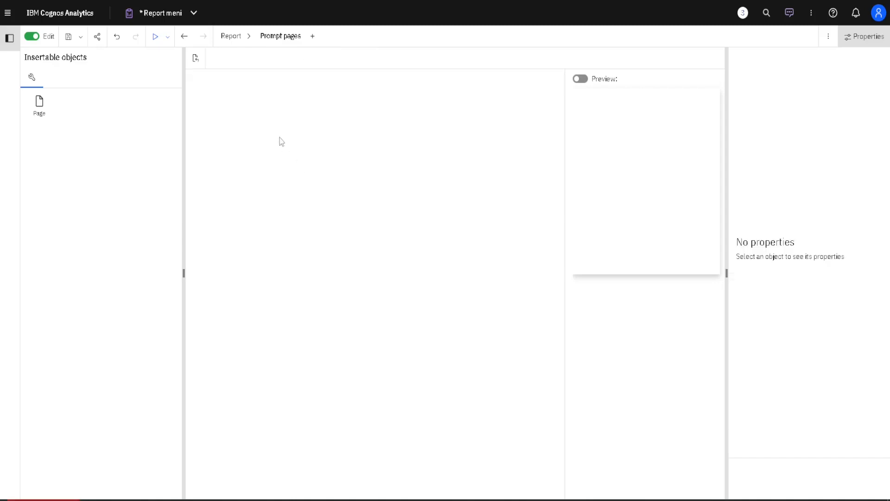
{"action": "left_click", "coordinate": [249, 38]}
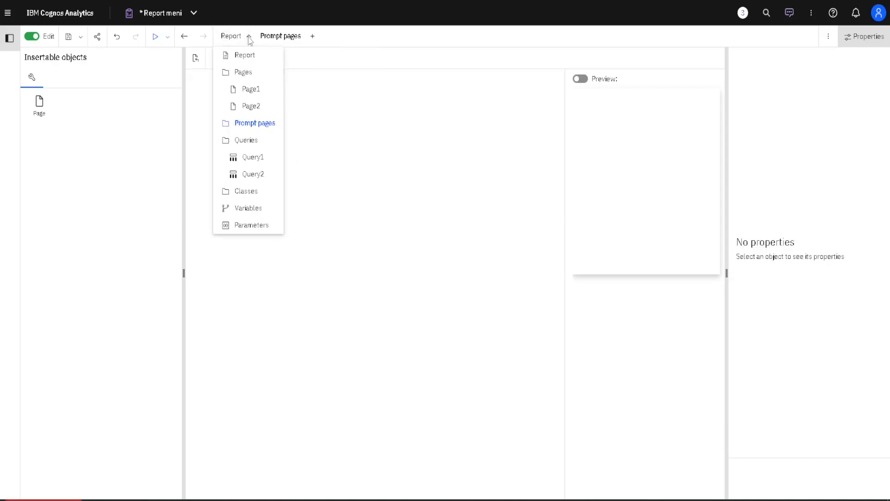
{"action": "left_click", "coordinate": [270, 194]}
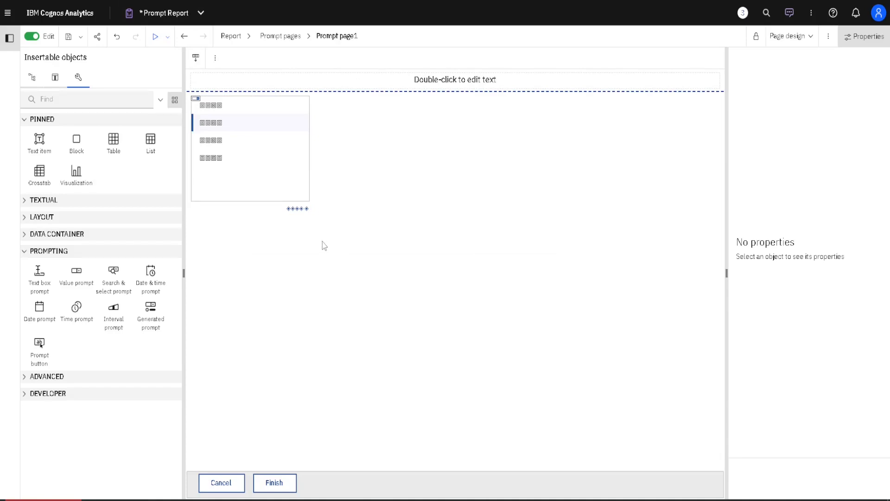
- In Prompt Report, view the layout of Page1 and return to the layout of Prompt page1
{"action": "left_click", "coordinate": [249, 40]}
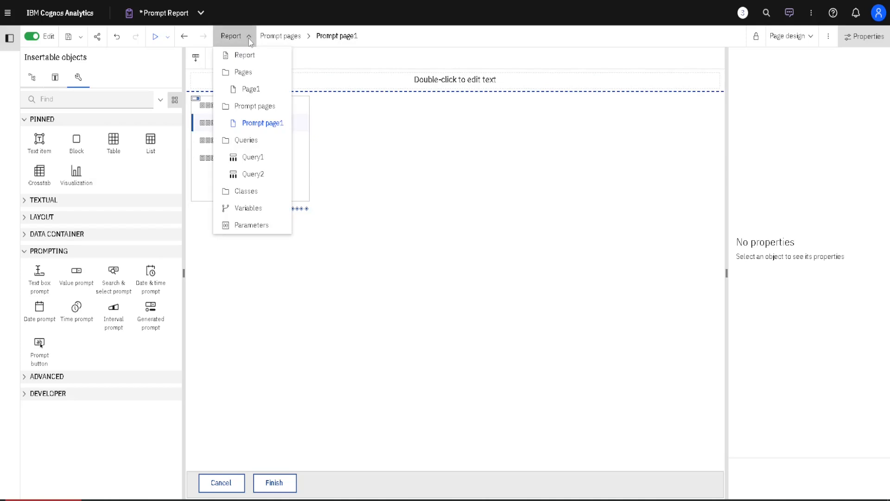
{"action": "left_click", "coordinate": [272, 89]}
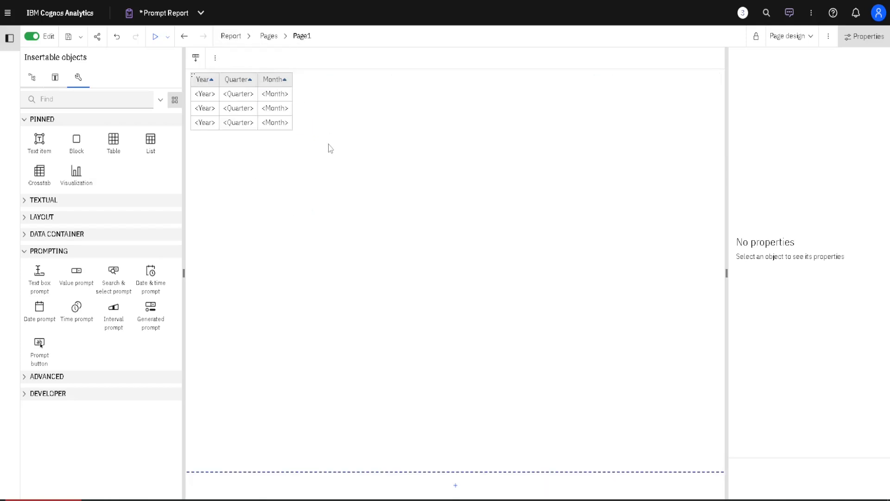
{"action": "left_click", "coordinate": [249, 41]}
{"action": "left_click", "coordinate": [262, 123]}
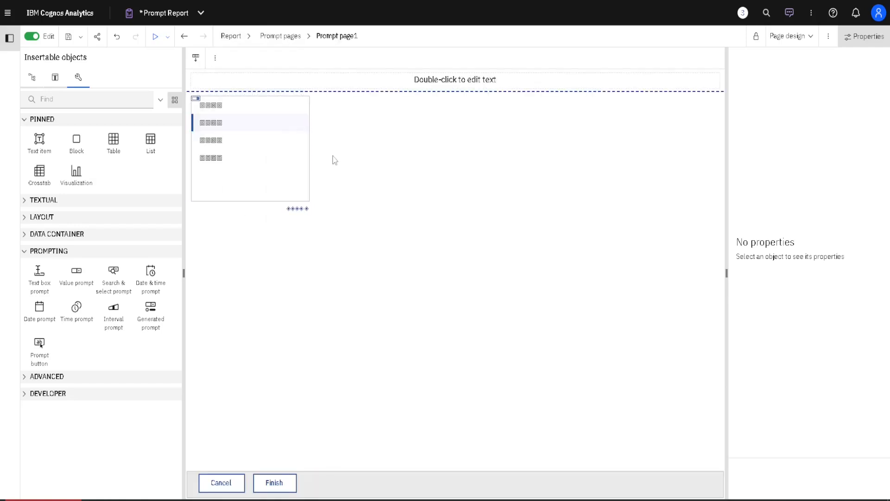
- Select Page1 under Pages and Prompt page1 under Prompt pages to compare their Classes property
{"action": "left_click", "coordinate": [251, 41]}
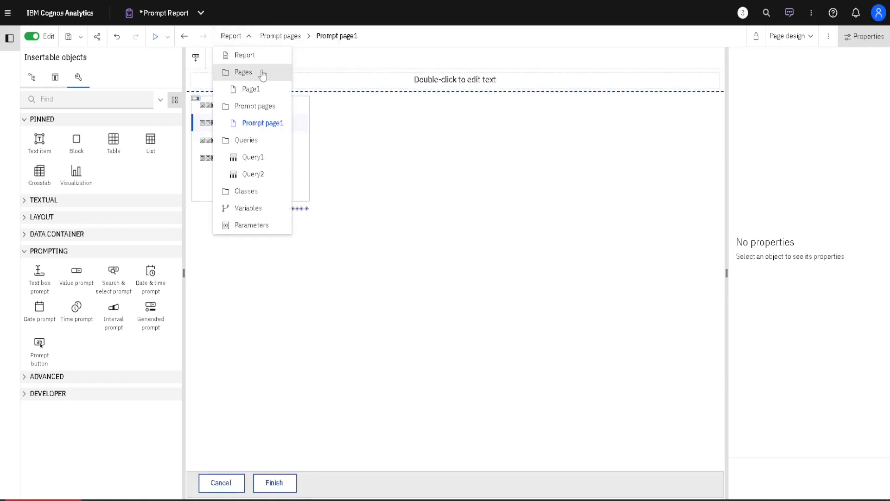
{"action": "left_click", "coordinate": [254, 73]}
{"action": "left_click", "coordinate": [214, 80]}
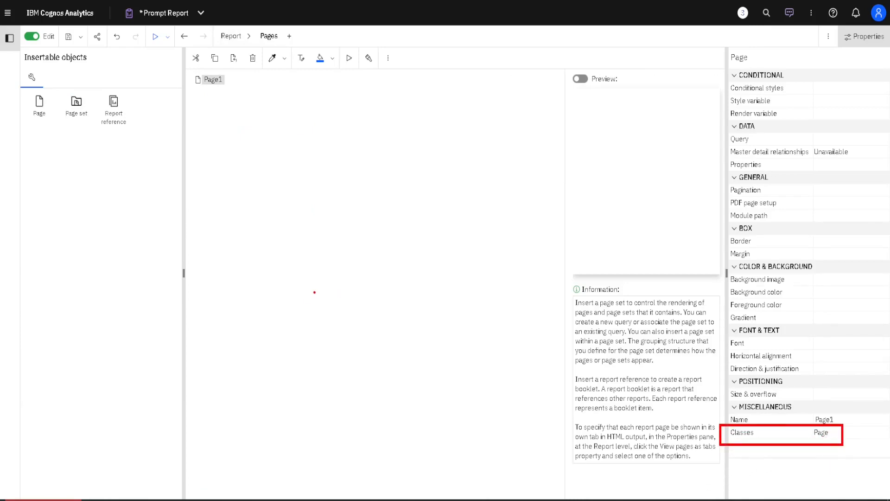
{"action": "left_click", "coordinate": [245, 36]}
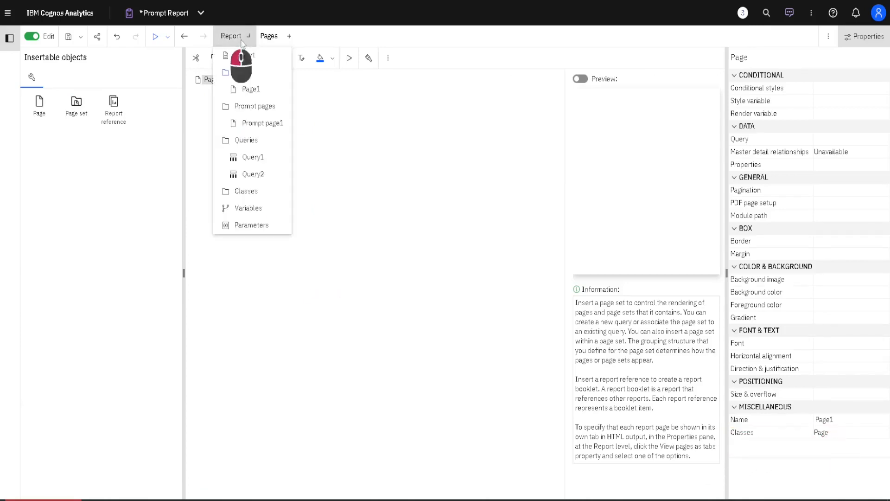
{"action": "left_click", "coordinate": [265, 113]}
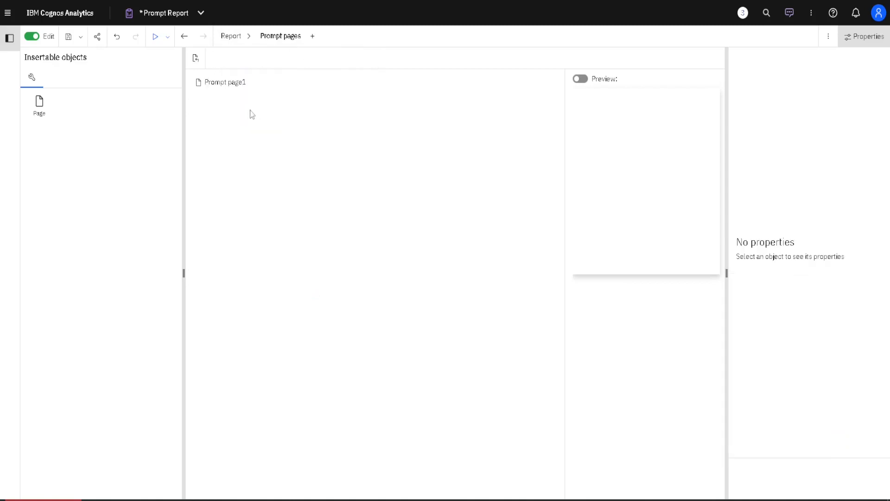
{"action": "left_click", "coordinate": [227, 86]}
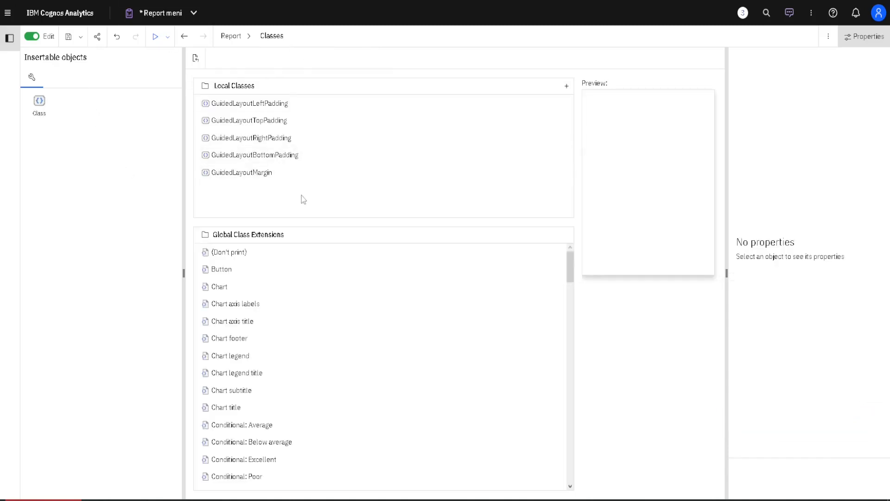
- In Report meni, view the report's Variables and open its Parameters
{"action": "left_click", "coordinate": [246, 42]}
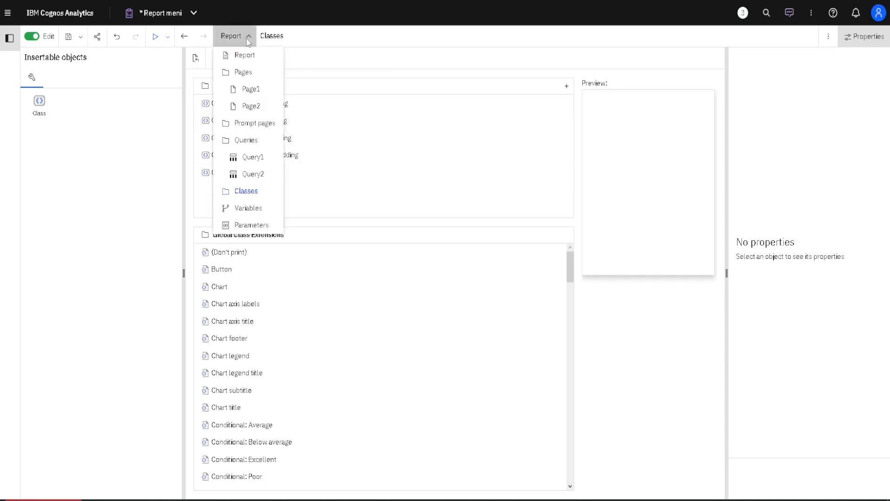
{"action": "left_click", "coordinate": [271, 208]}
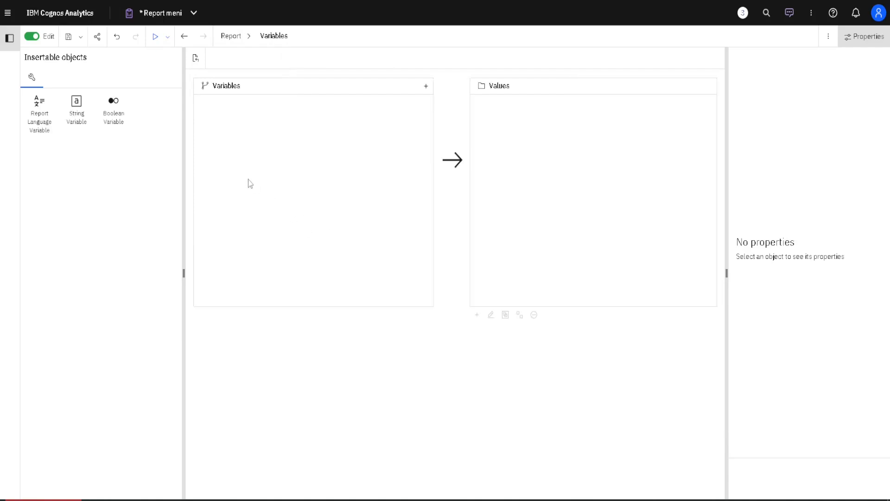
{"action": "left_click", "coordinate": [249, 42]}
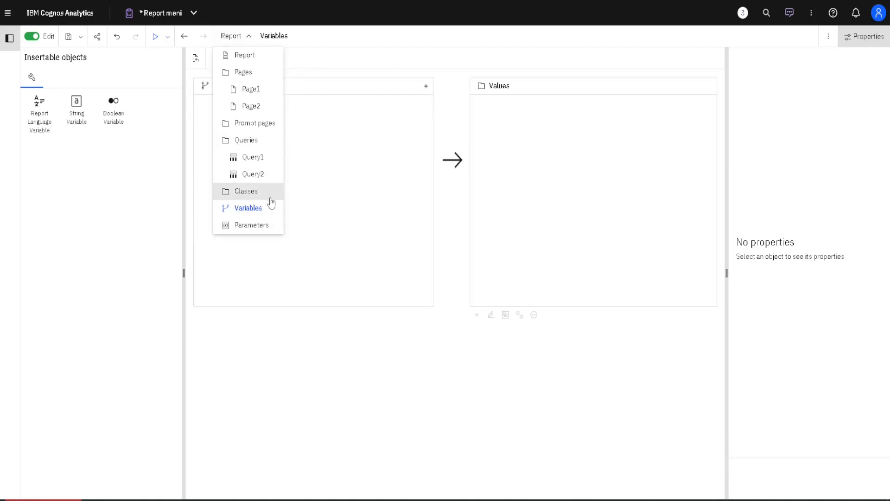
{"action": "left_click", "coordinate": [271, 227]}
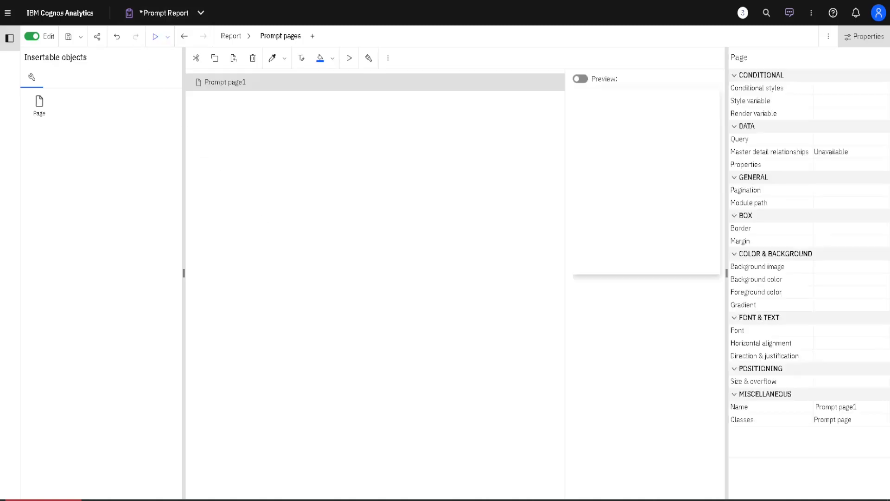
- In Prompt Report, examine the properties of the value prompt on Prompt page1 and of the list on Page1
{"action": "double_click", "coordinate": [236, 82]}
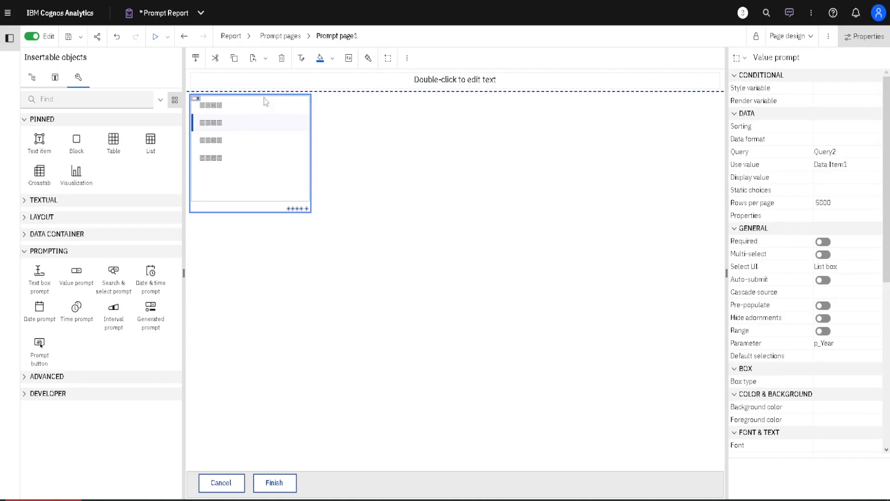
{"action": "left_click", "coordinate": [231, 36]}
{"action": "left_click", "coordinate": [251, 89]}
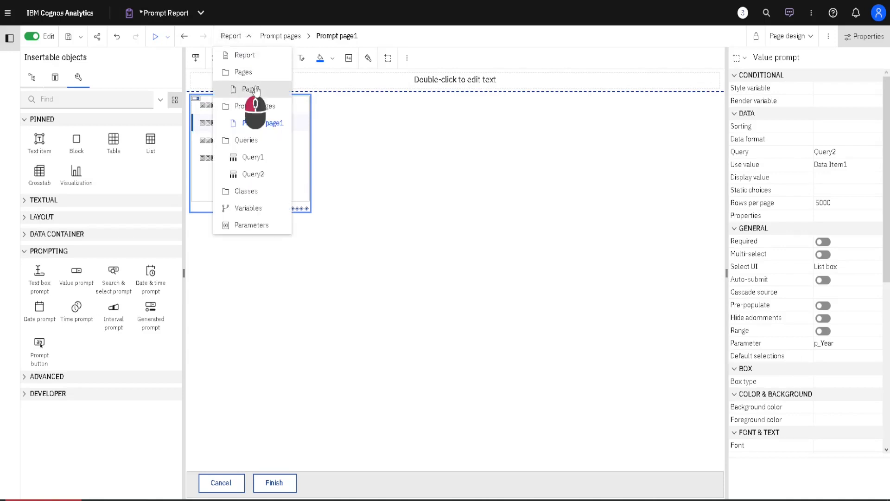
{"action": "left_click", "coordinate": [195, 80]}
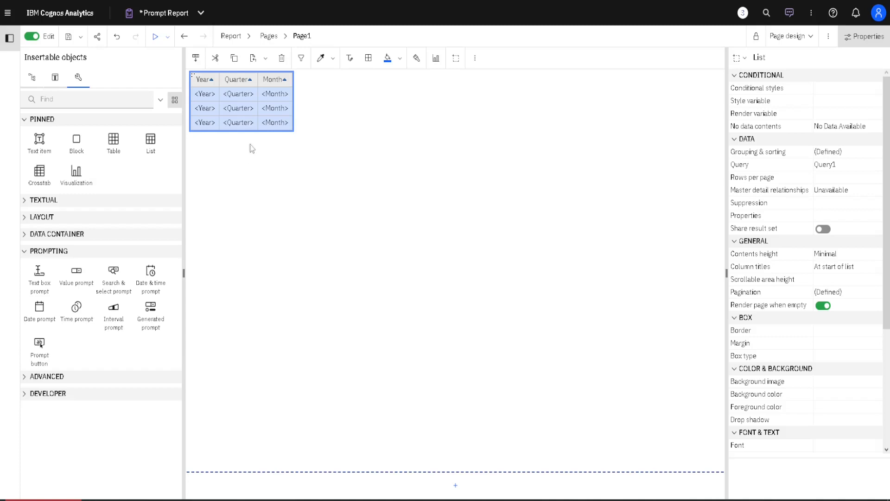
{"action": "left_click", "coordinate": [247, 36]}
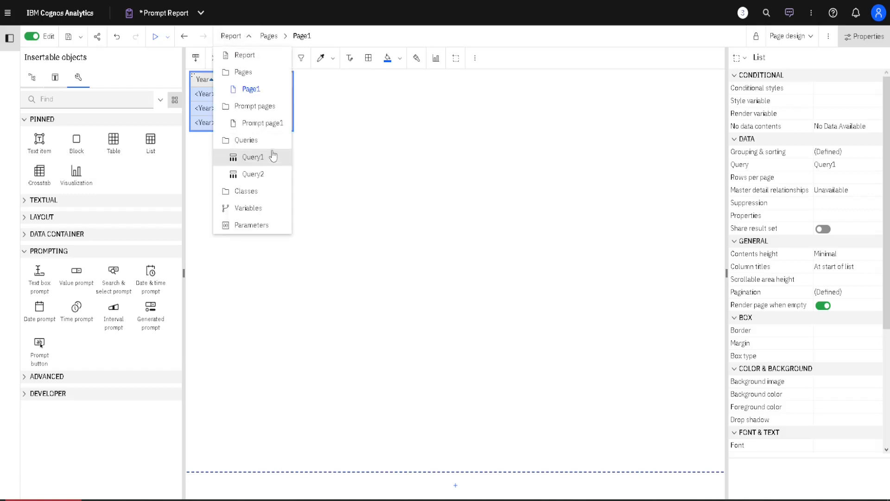
{"action": "left_click", "coordinate": [273, 123]}
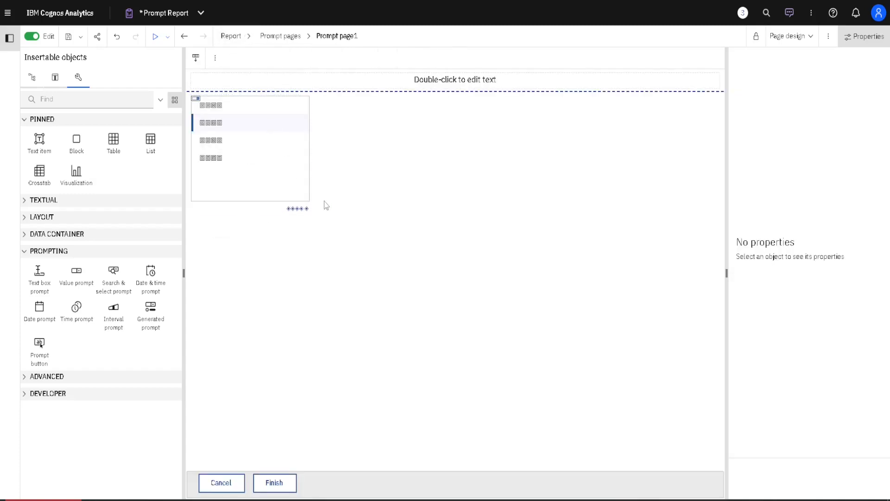
{"action": "left_click", "coordinate": [258, 129]}
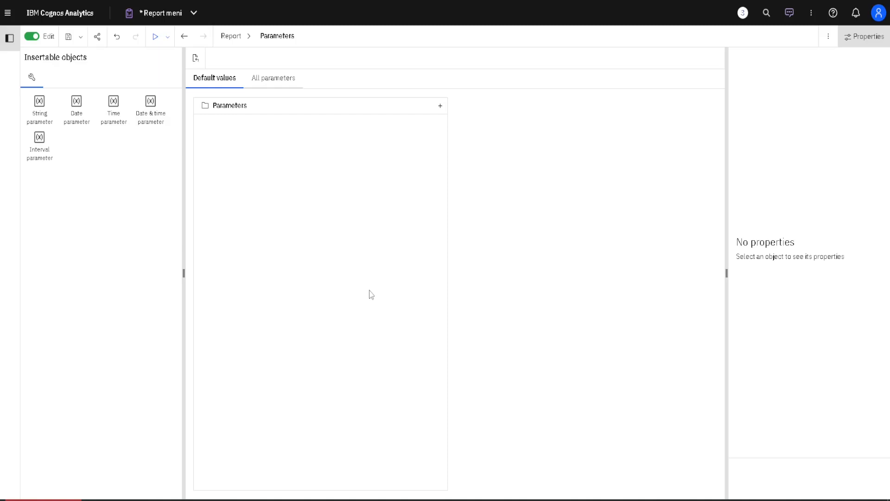
- Open the report-level properties of Report meni and set View pages as tabs to No
{"action": "left_click", "coordinate": [249, 42]}
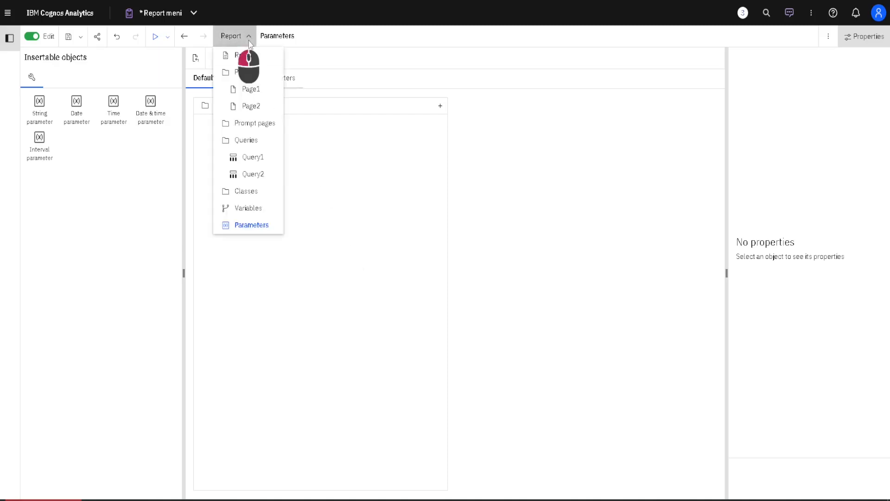
{"action": "left_click", "coordinate": [268, 56]}
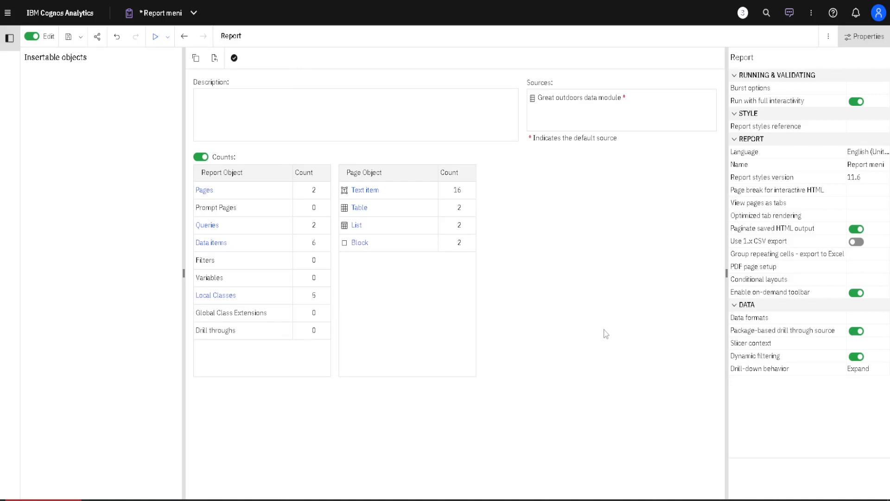
{"action": "key", "text": "ctrl"}
{"action": "left_click_drag", "start_coordinate": [720, 210], "coordinate": [889, 196]}
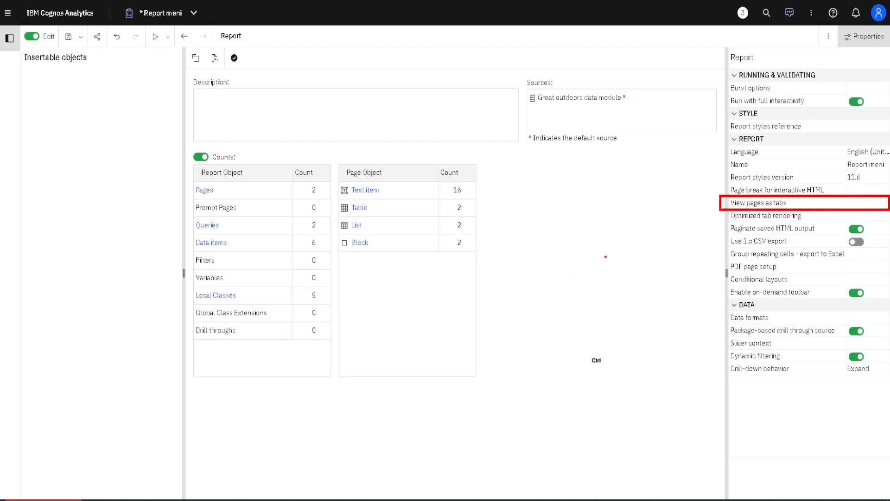
{"action": "left_click", "coordinate": [872, 207]}
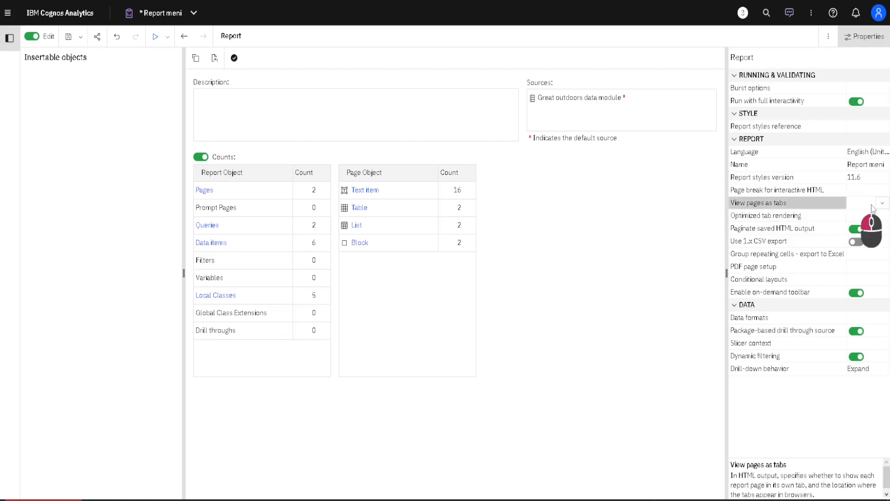
{"action": "left_click", "coordinate": [882, 203]}
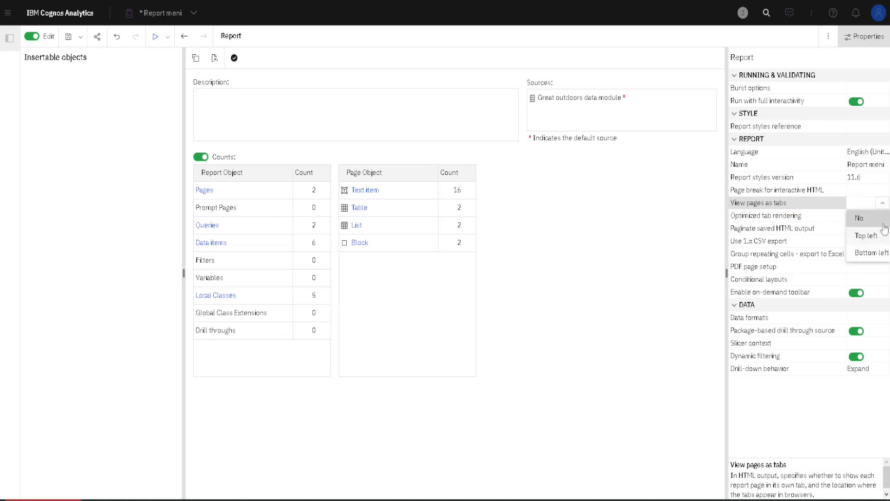
{"action": "left_click", "coordinate": [878, 224]}
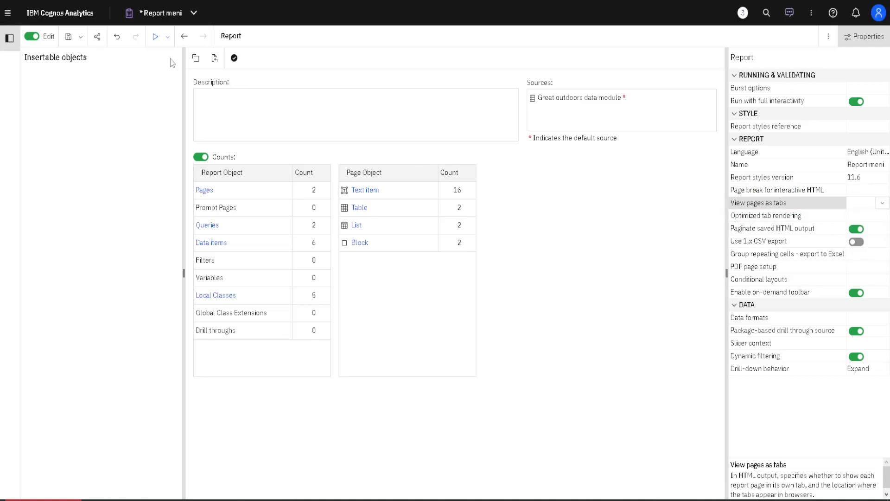
- Run Report meni as HTML and page down through the Page 1 list in the output
{"action": "left_click", "coordinate": [167, 37]}
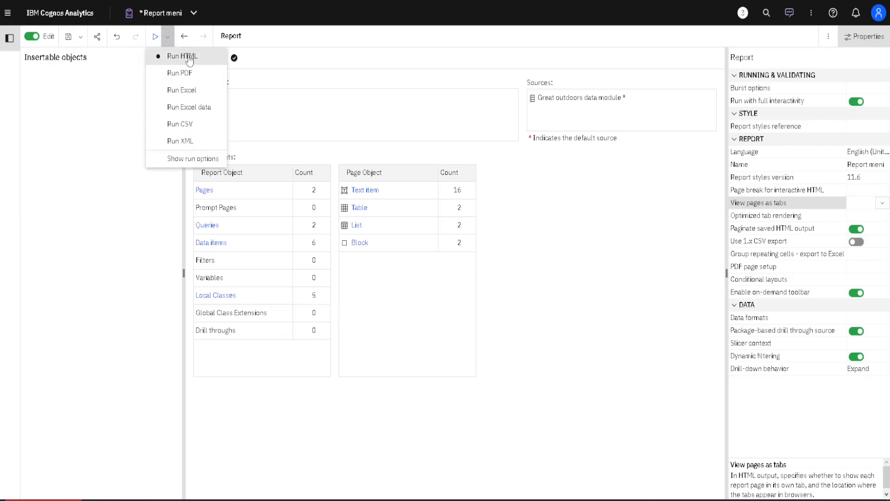
{"action": "left_click", "coordinate": [188, 56]}
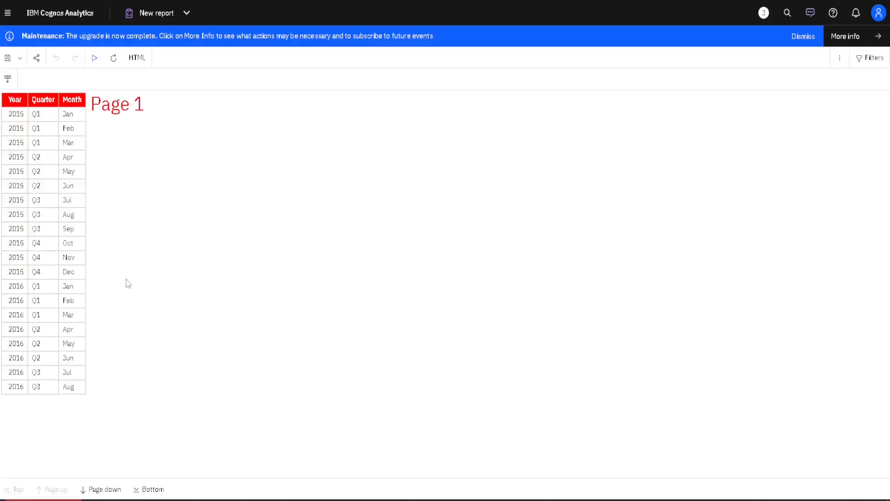
{"action": "left_click", "coordinate": [119, 488]}
{"action": "left_click", "coordinate": [120, 487]}
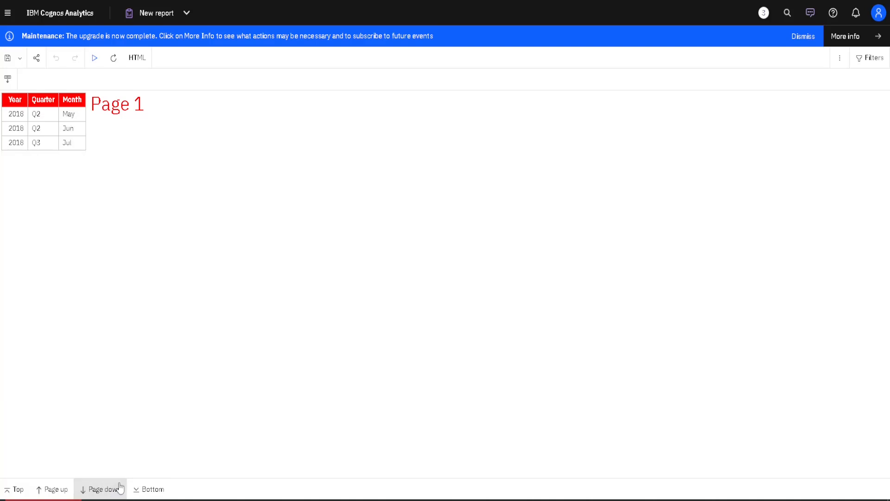
- Page down through the Page 2 list in the HTML output and return to the start of the report
{"action": "left_click", "coordinate": [120, 487]}
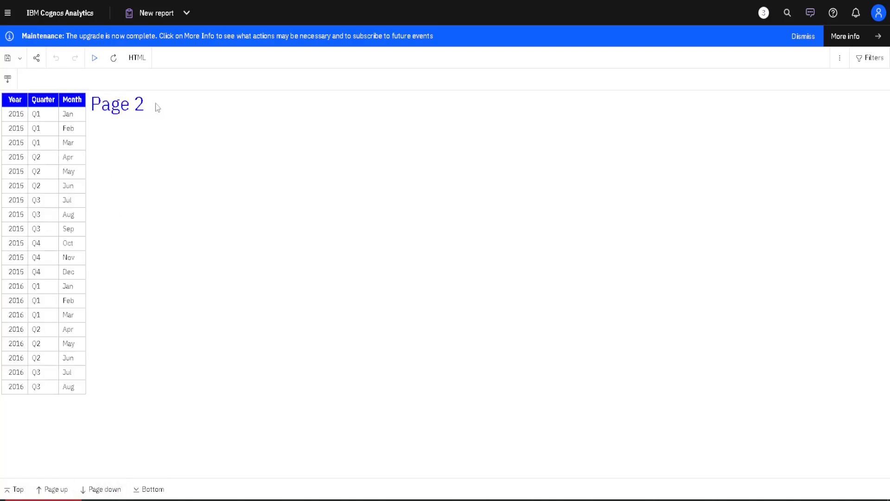
{"action": "left_click", "coordinate": [99, 487]}
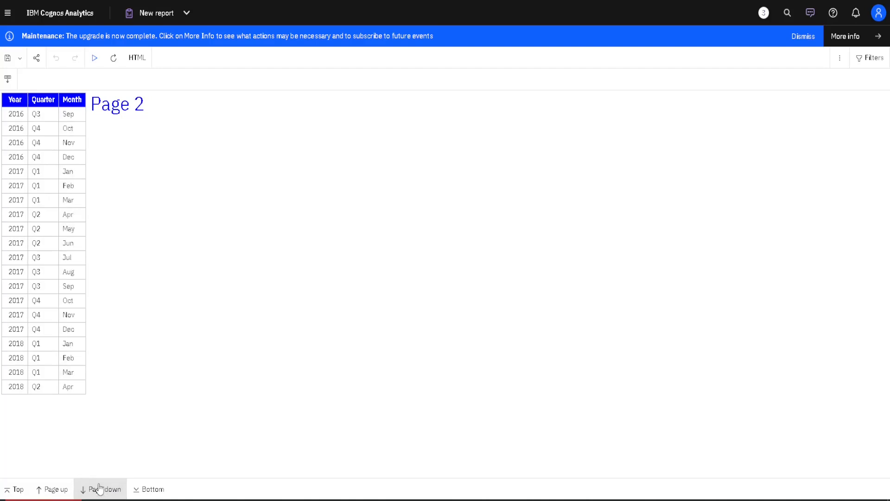
{"action": "left_click", "coordinate": [13, 486]}
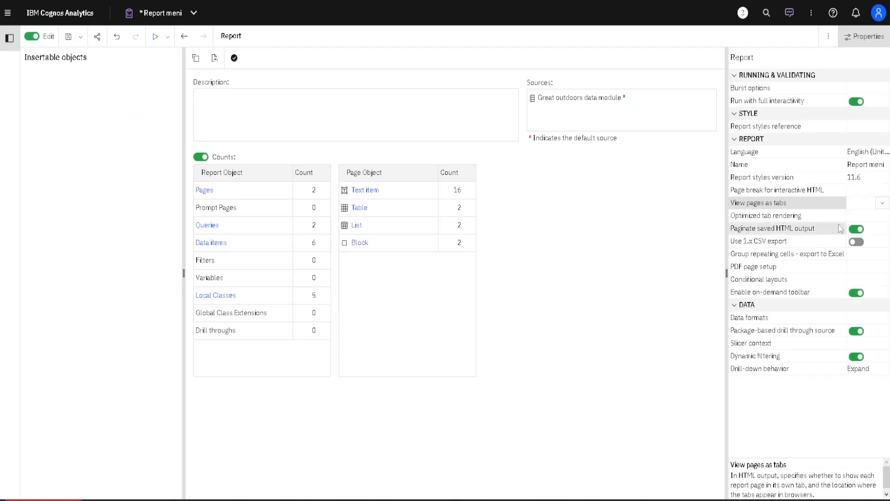
- Set the report's View pages as tabs property to Top left and run the report as HTML
{"action": "left_click", "coordinate": [881, 203]}
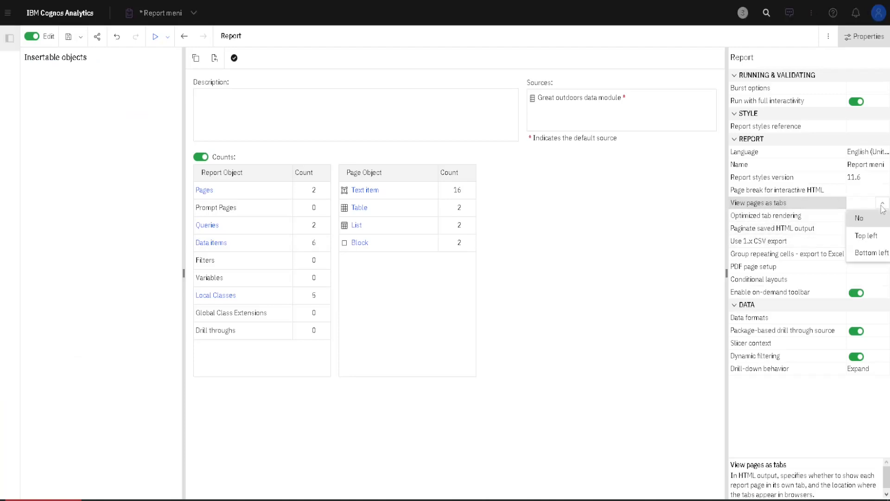
{"action": "left_click", "coordinate": [866, 236]}
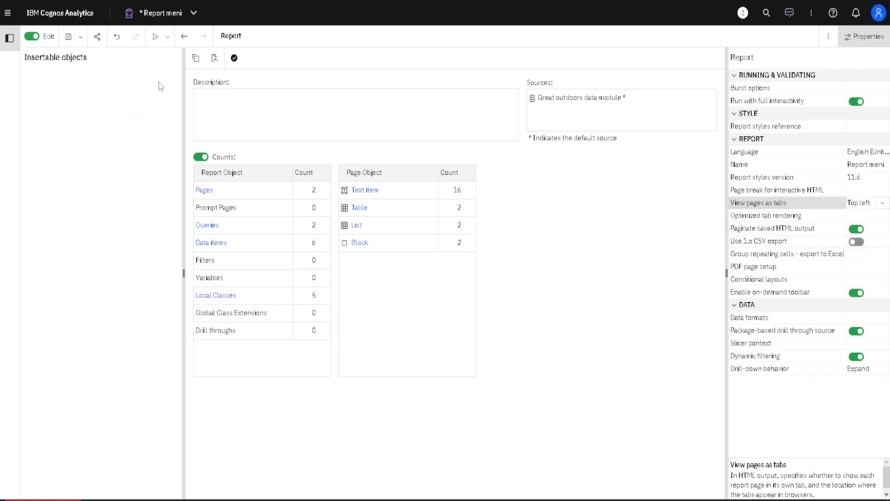
{"action": "left_click", "coordinate": [155, 36]}
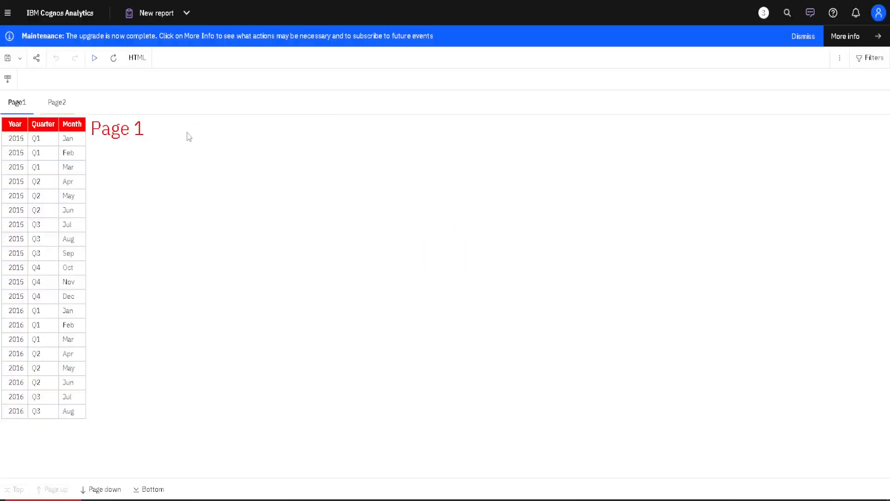
- Switch back and forth between the Page1 and Page2 tabs in the report output
{"action": "left_click", "coordinate": [61, 104]}
{"action": "left_click", "coordinate": [16, 103]}
{"action": "left_click", "coordinate": [57, 105]}
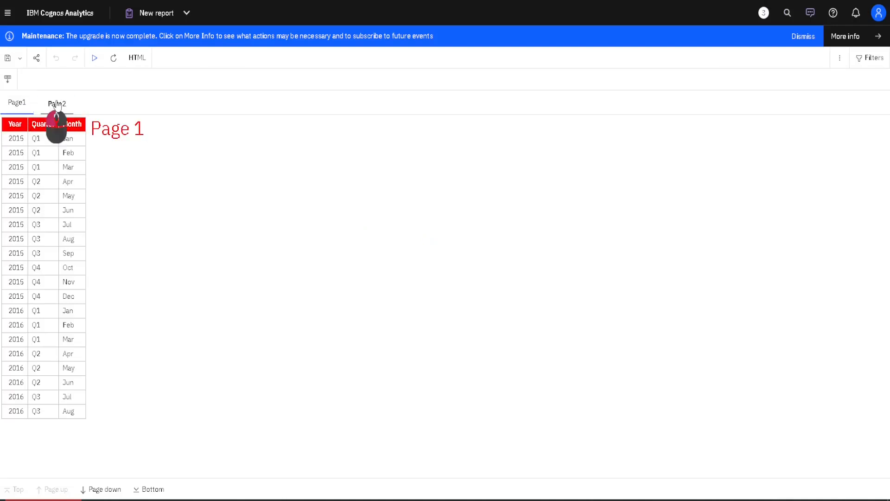
{"action": "left_click", "coordinate": [20, 105]}
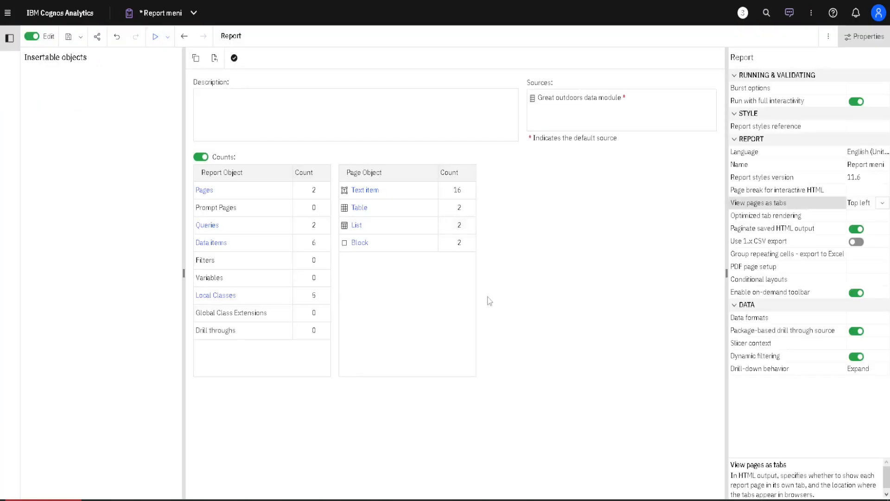
{"action": "key", "text": "ctrl+2"}
{"action": "mouse_move", "coordinate": [167, 359]}
{"action": "left_mouse_down"}
{"action": "mouse_move", "coordinate": [228, 127]}
{"action": "mouse_move", "coordinate": [498, 147]}
{"action": "left_mouse_up"}
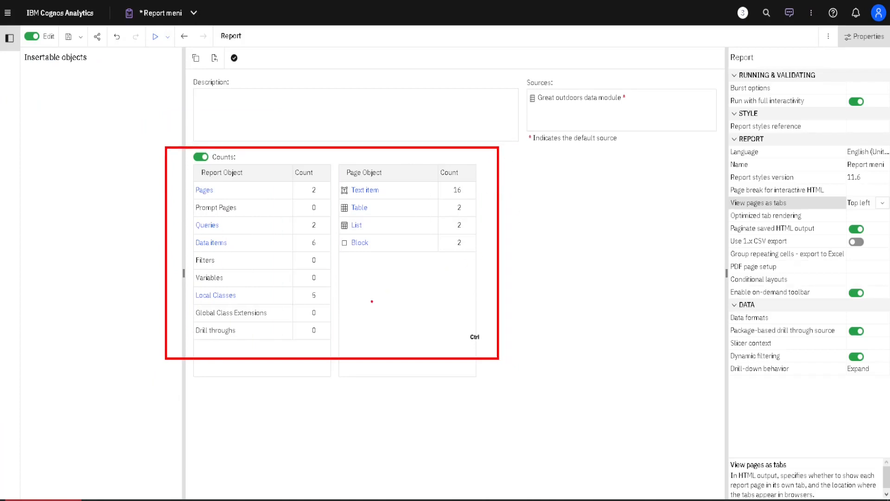
{"action": "left_click", "coordinate": [307, 198]}
{"action": "left_click_drag", "start_coordinate": [309, 199], "coordinate": [313, 199]}
{"action": "mouse_move", "coordinate": [457, 196]}
{"action": "left_mouse_down"}
{"action": "mouse_move", "coordinate": [463, 182]}
{"action": "mouse_move", "coordinate": [474, 188]}
{"action": "mouse_move", "coordinate": [452, 199]}
{"action": "mouse_move", "coordinate": [472, 206]}
{"action": "mouse_move", "coordinate": [456, 214]}
{"action": "left_mouse_up"}
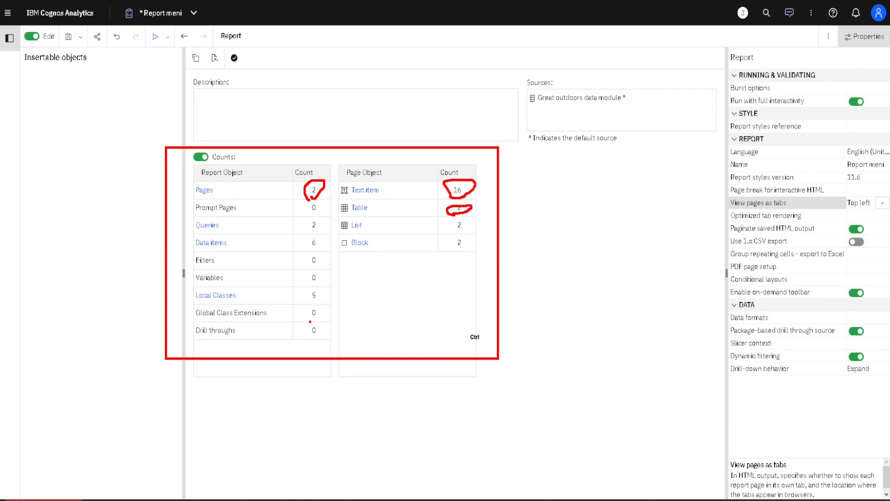